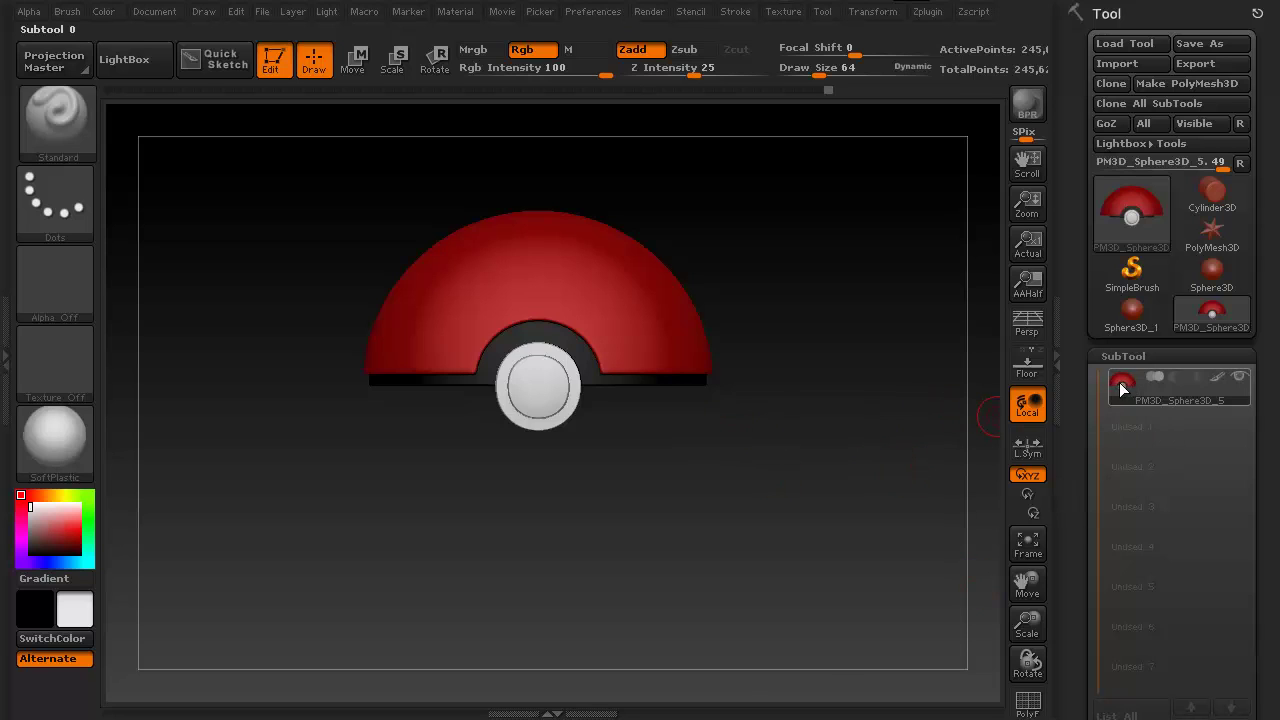
Duplicate the red half-ball subtool PM3D_Sphere3D_5
mouse_move(1176, 398)
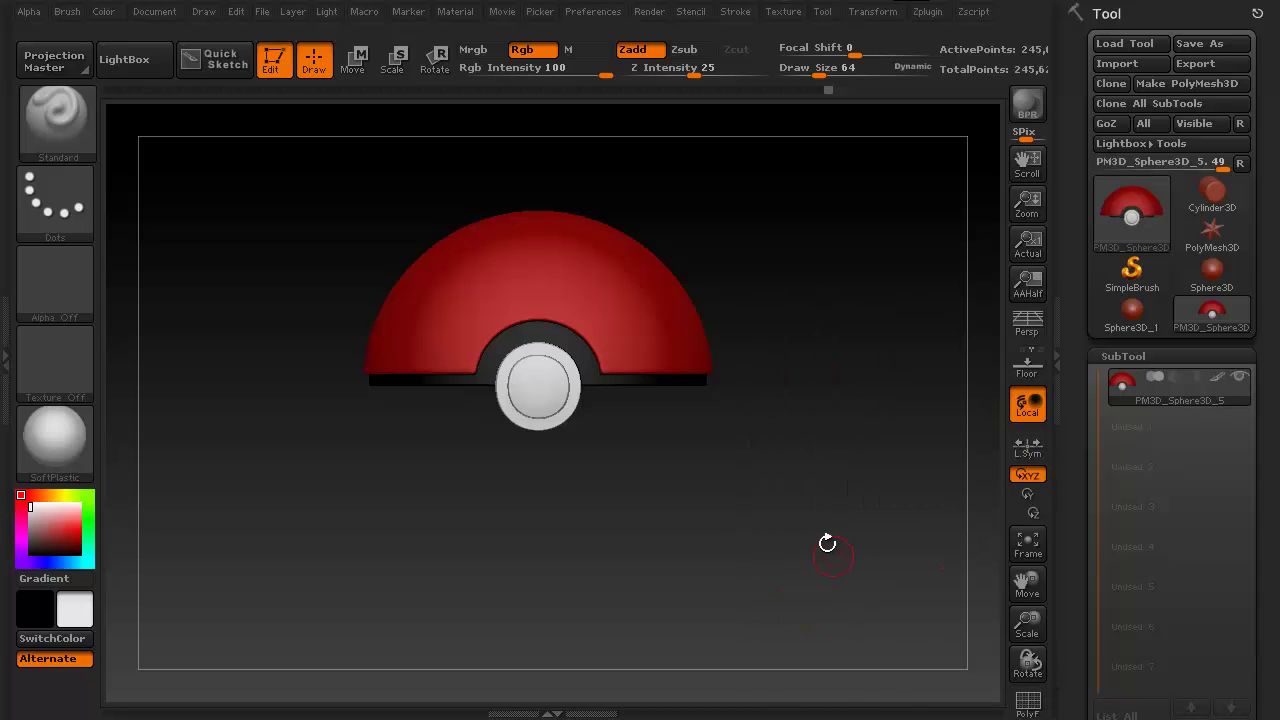
left_click_drag(826, 540, 817, 510)
mouse_move(1172, 404)
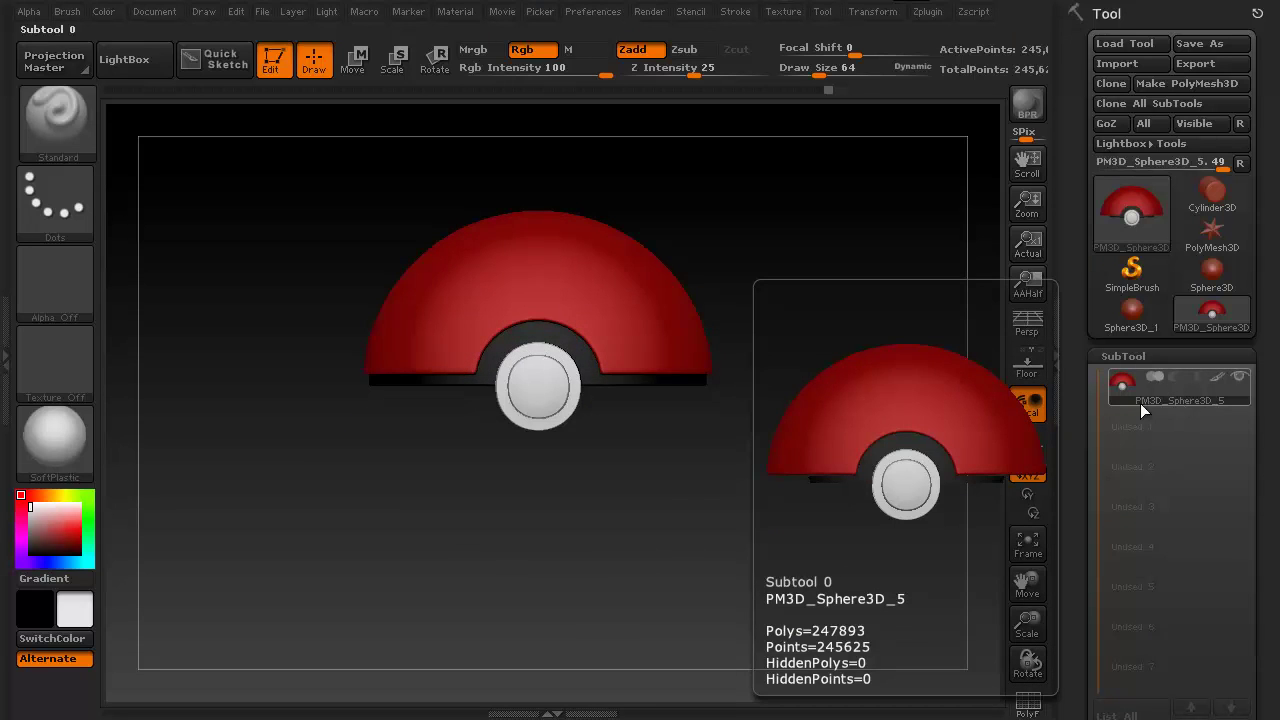
mouse_move(817, 421)
left_mouse_down()
mouse_move(814, 326)
mouse_move(820, 443)
mouse_move(806, 531)
mouse_move(834, 512)
left_mouse_up()
left_click_drag(1125, 357, 1125, 212)
mouse_move(1152, 258)
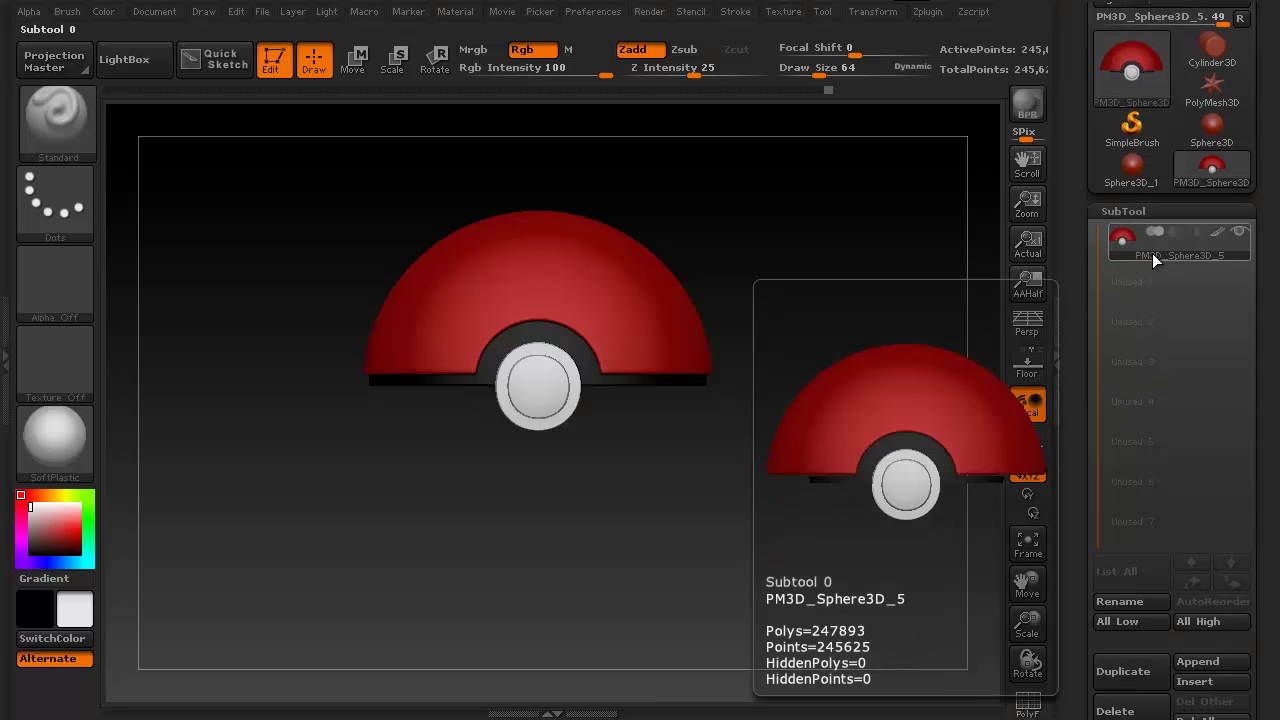
left_click_drag(1080, 480, 1080, 368)
left_click(1123, 434)
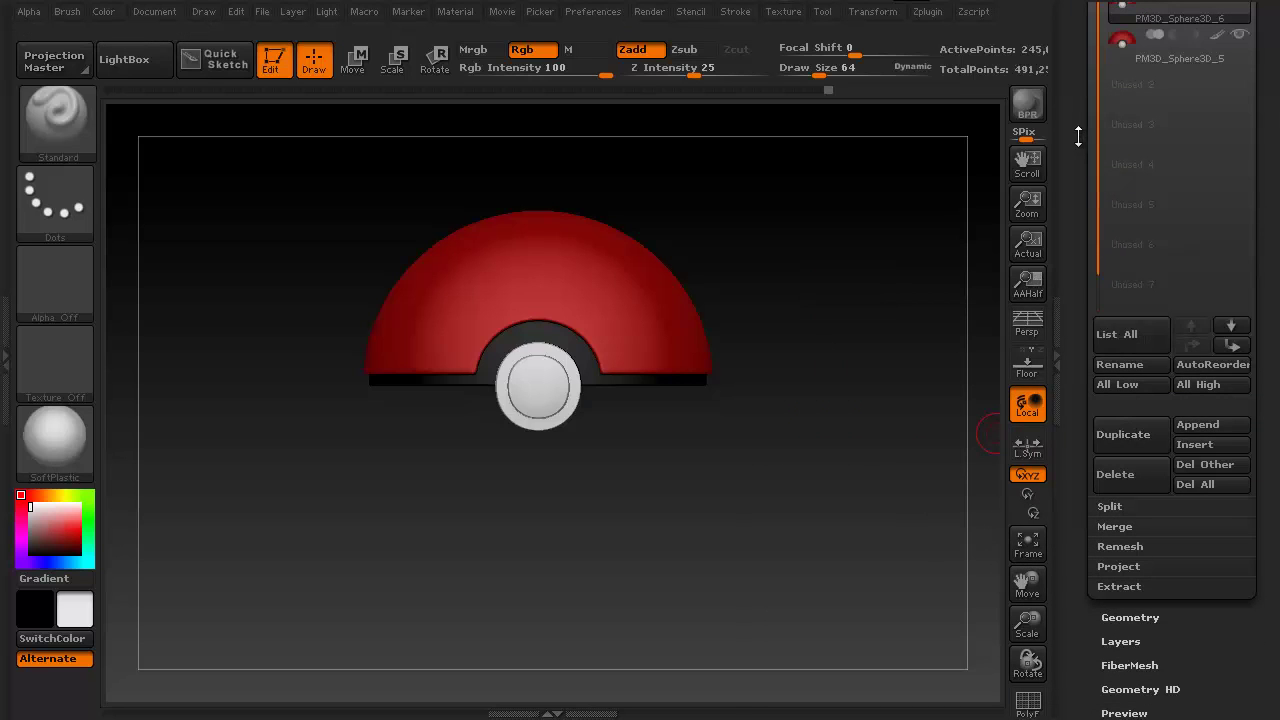
Turn the PM3D_Sphere3D_5 half-ball upside down about Z with the Rotate deformation, forming the ball's lower half
left_click(1191, 121)
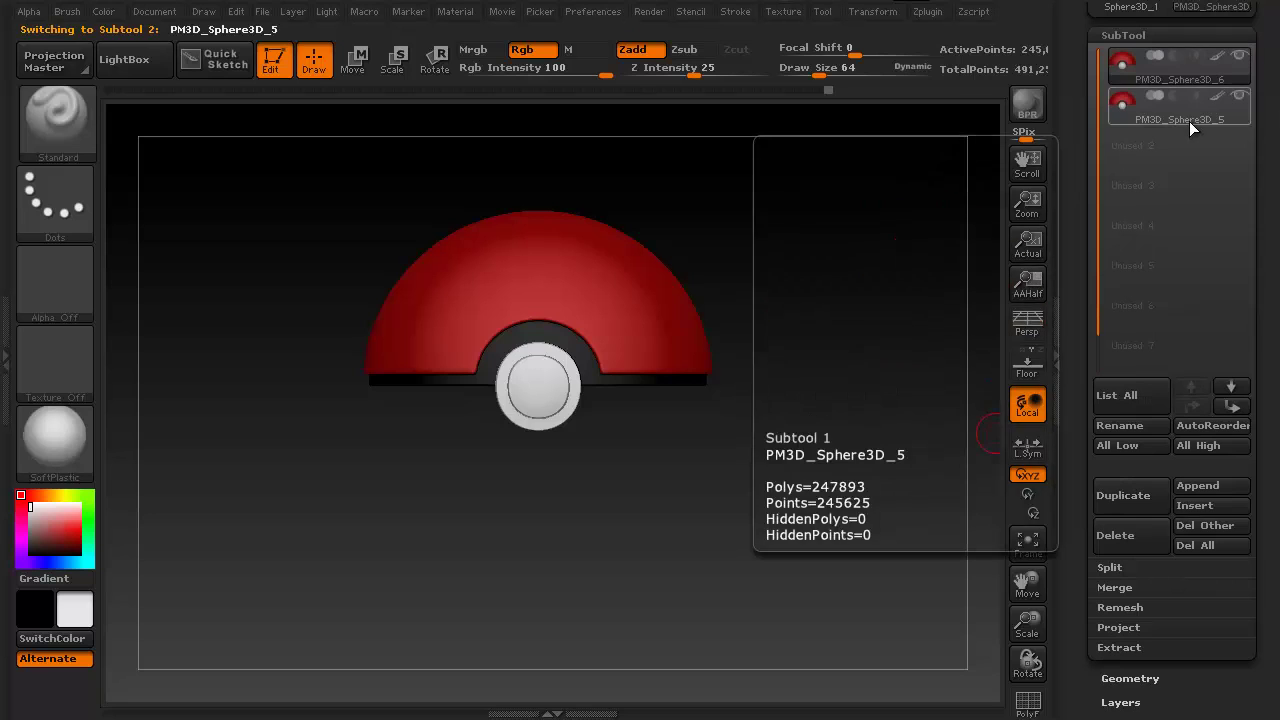
left_click(1133, 33)
left_click(1132, 202)
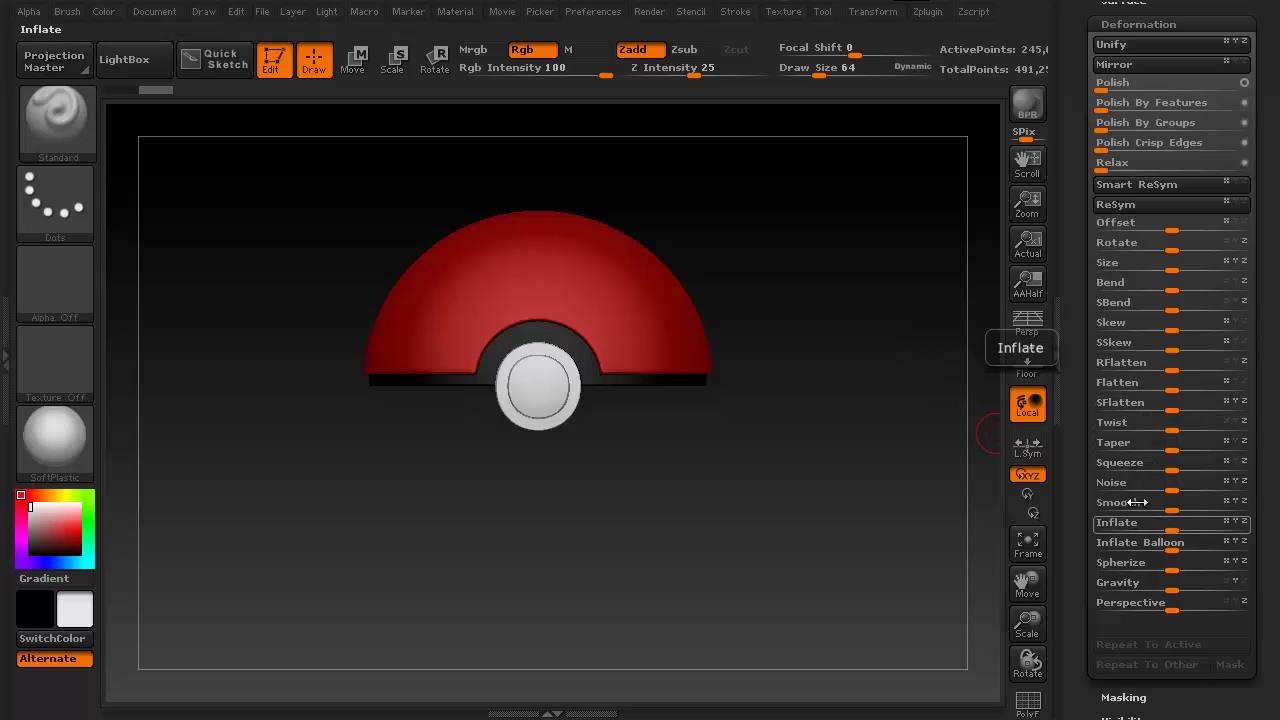
scroll(1077, 403, "up", 3)
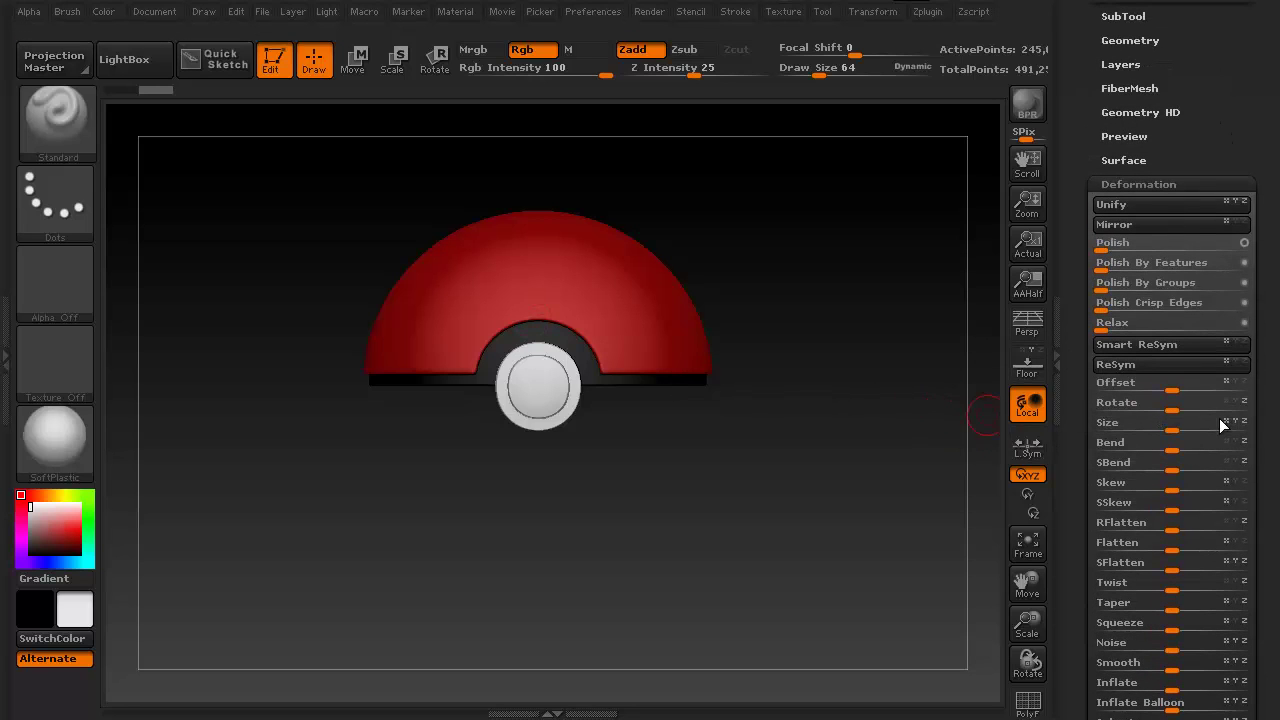
left_click_drag(1169, 408, 1257, 413)
left_click_drag(920, 401, 843, 428)
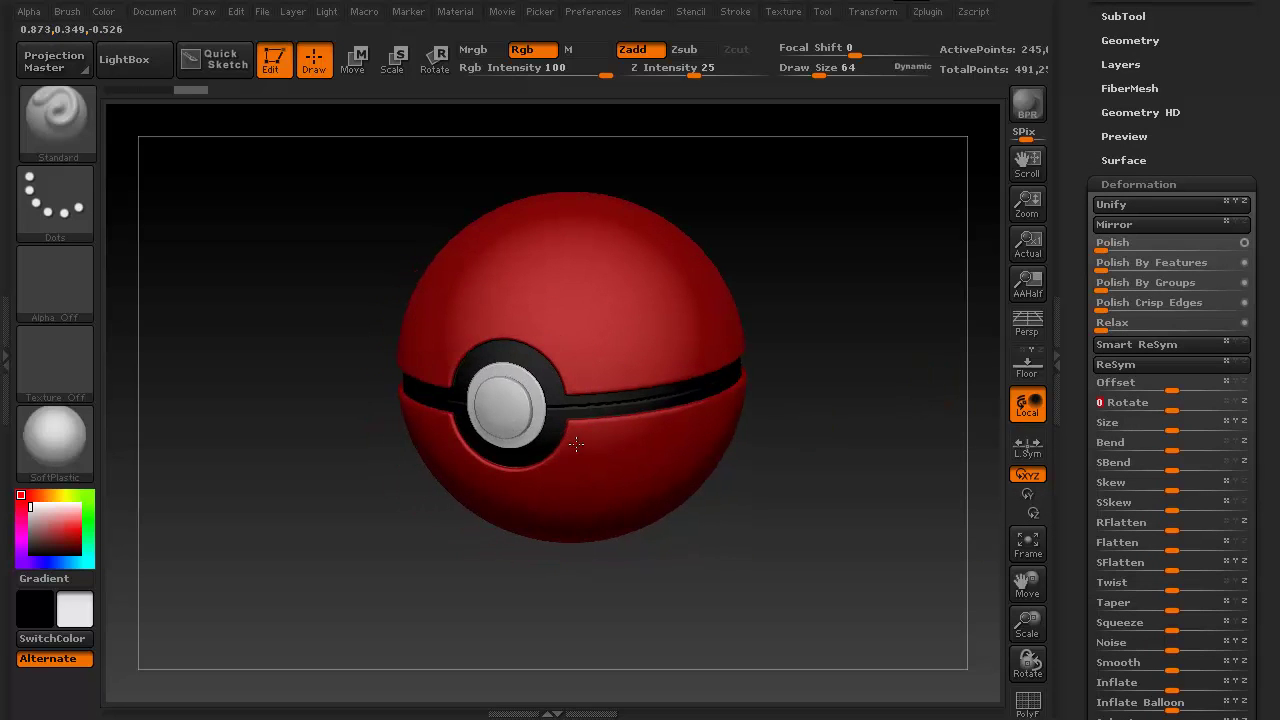
Rotate the upper half PM3D_Sphere3D_6 open with the transpose line, like a hinged lid
left_click_drag(1087, 84, 1066, 277)
left_click(1130, 211)
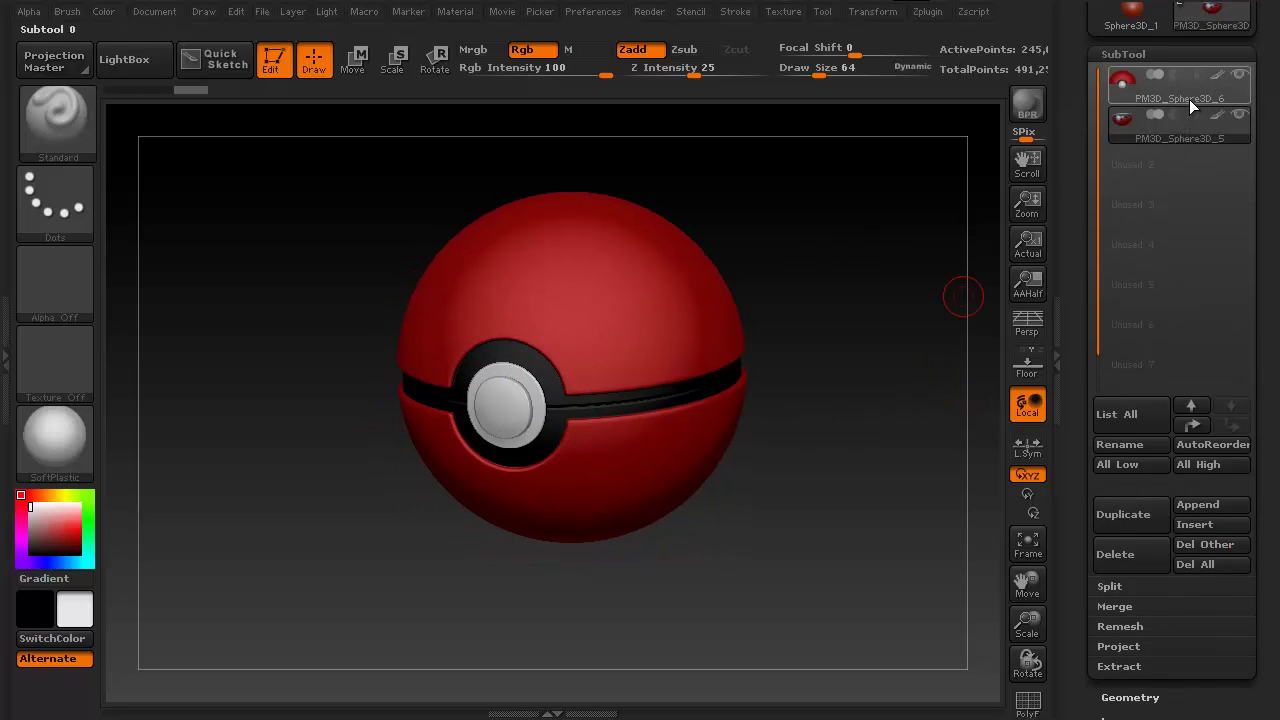
left_click(1189, 99)
left_click(392, 62)
left_click(435, 60)
left_click_drag(794, 446, 724, 432)
mouse_move(671, 358)
left_mouse_down()
mouse_move(359, 138)
mouse_move(354, 228)
mouse_move(371, 200)
mouse_move(583, 114)
mouse_move(751, 597)
mouse_move(879, 577)
mouse_move(903, 514)
mouse_move(848, 620)
mouse_move(810, 659)
mouse_move(428, 417)
left_mouse_up()
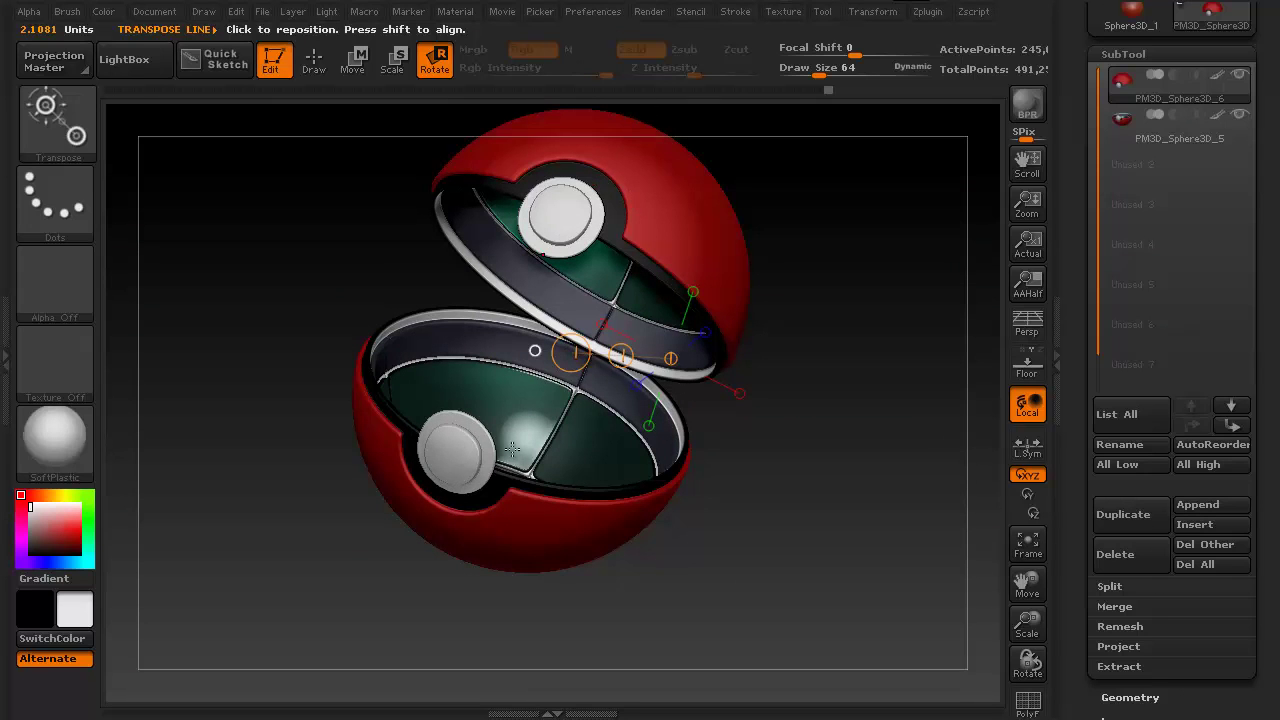
Hide the round button on the lower half, PM3D_Sphere3D_5, by isolating it and inverting the visibility
left_click(1166, 135)
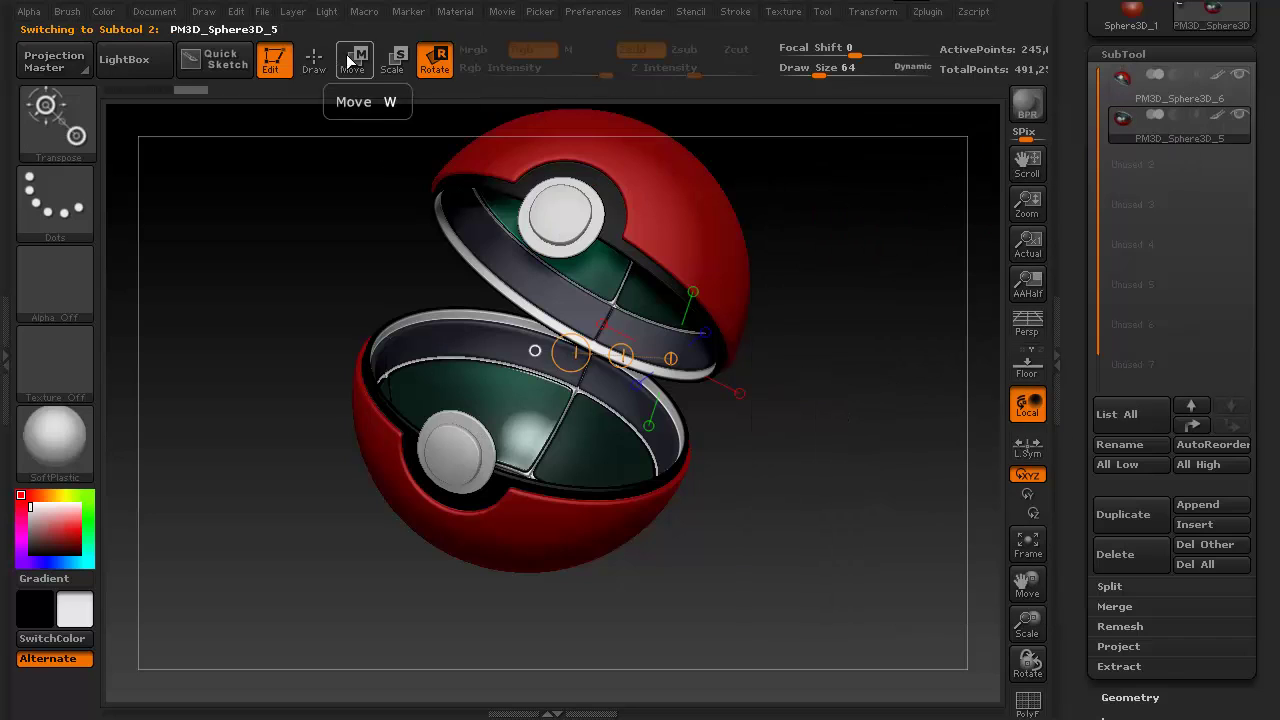
left_click(313, 59)
left_click(463, 462, "ctrl+shift")
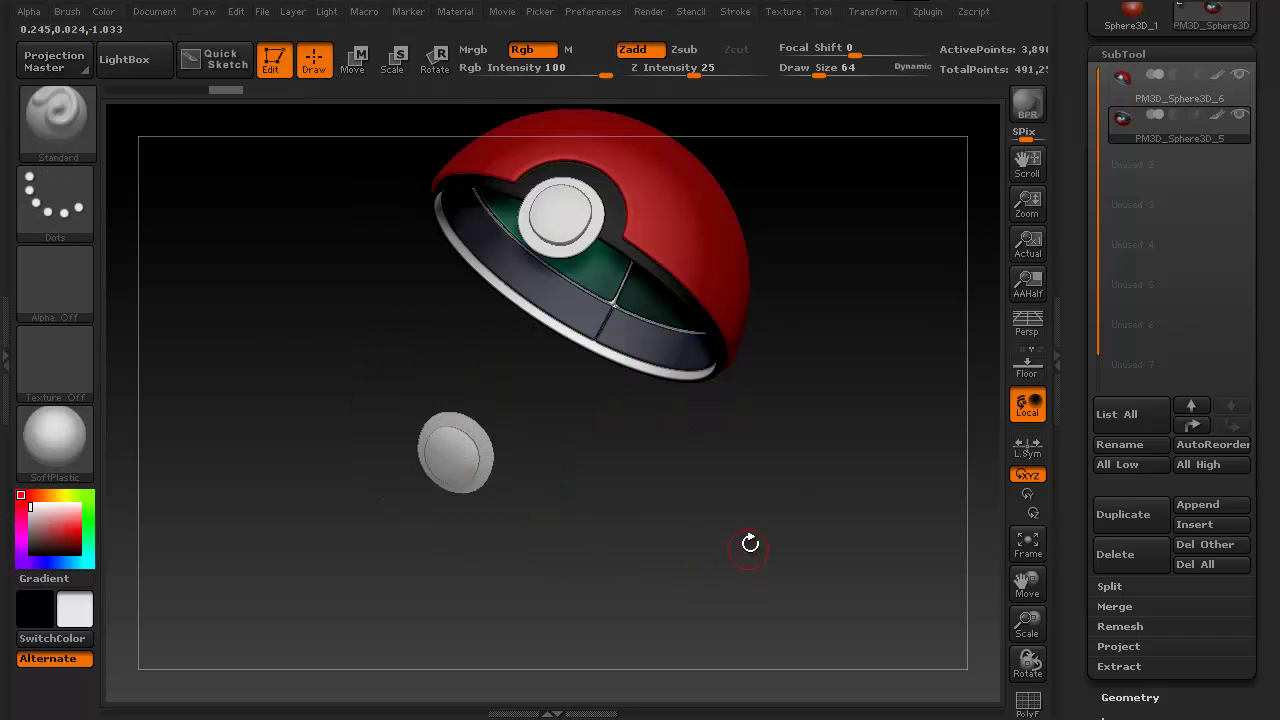
left_click(829, 457, "ctrl+shift")
left_click_drag(871, 566, 861, 534)
Leave only the upper half PM3D_Sphere3D_6 visible and undo its opening rotation
left_click(1239, 119)
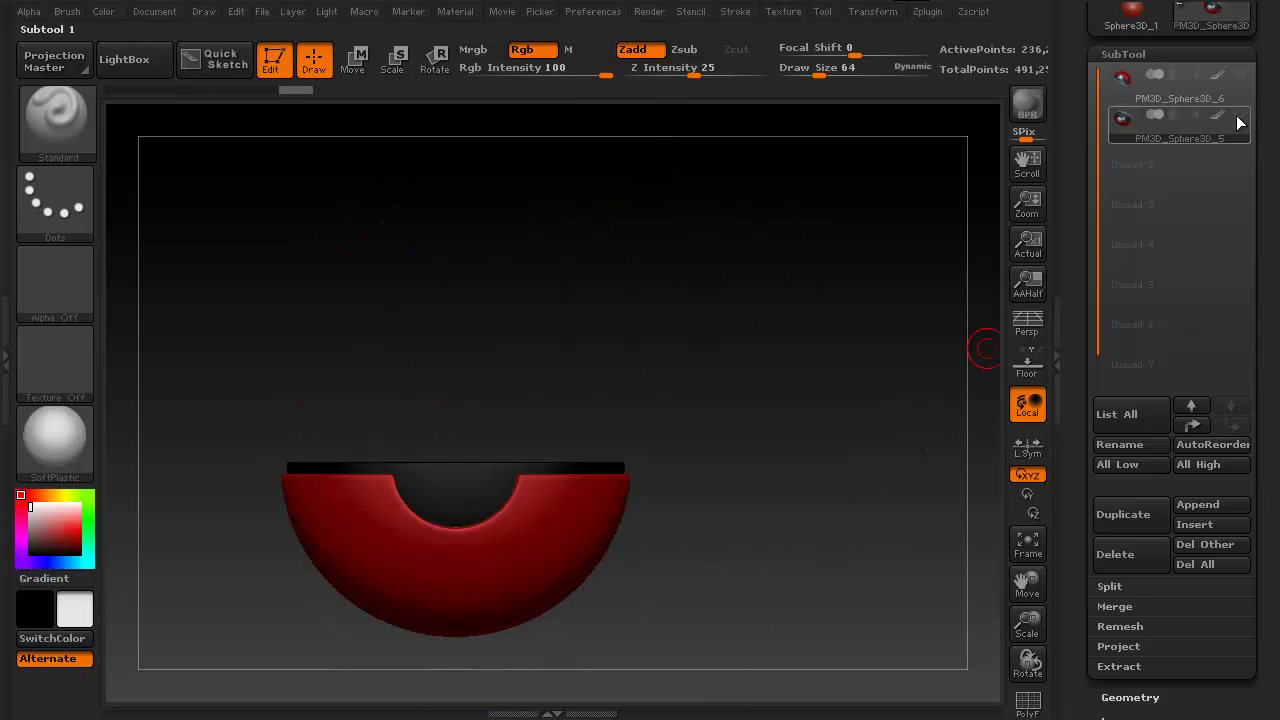
left_click(1237, 91)
left_click(1241, 78)
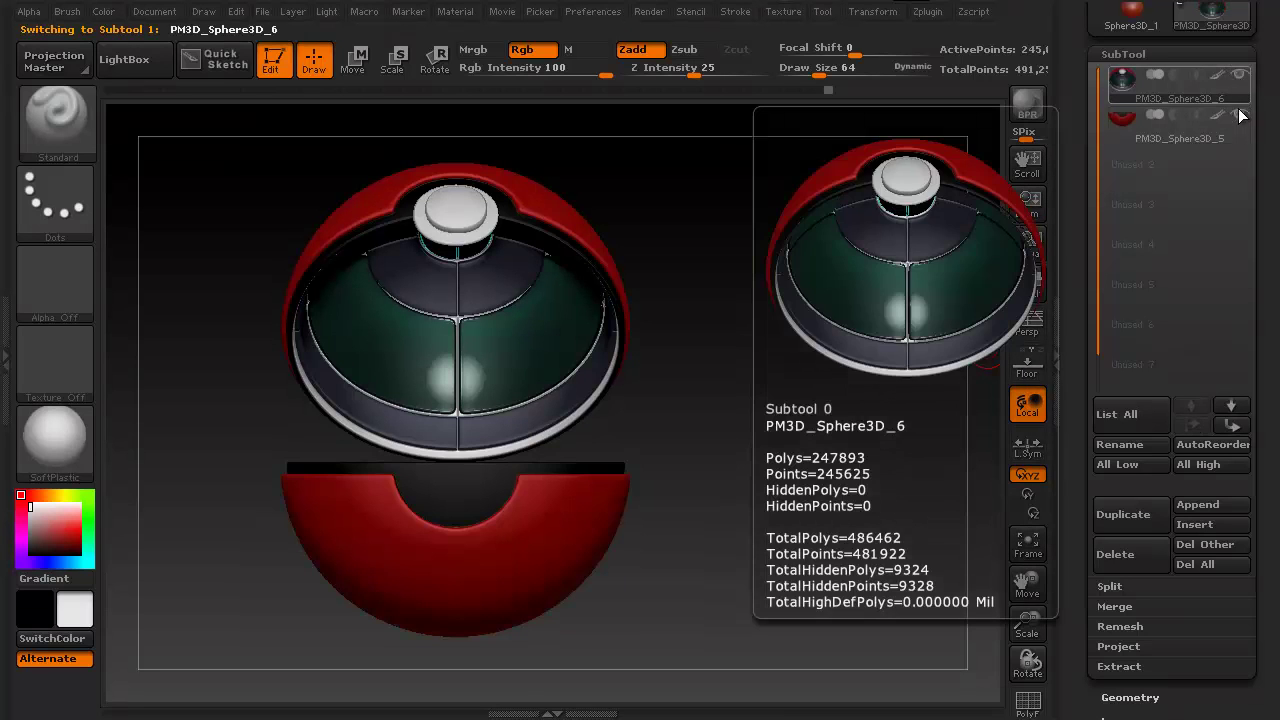
left_click(1240, 114)
key("ctrl")
left_click_drag(826, 286, 293, 287, "shift")
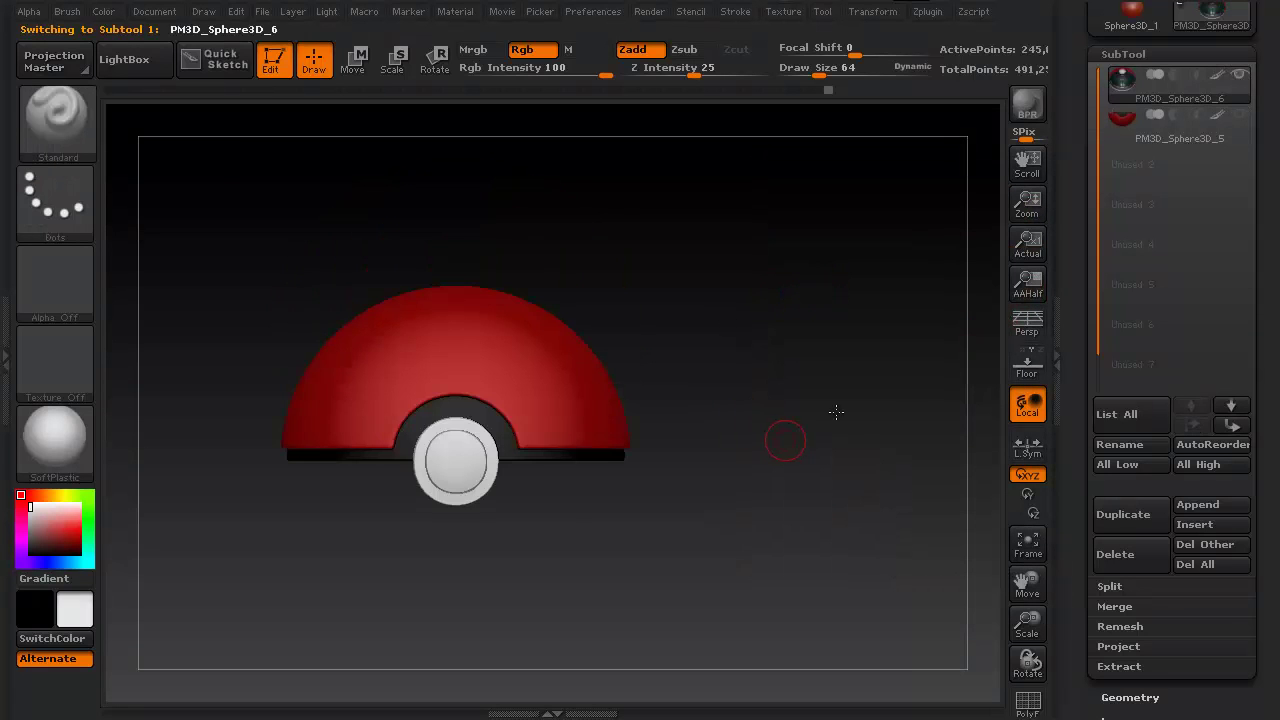
left_click_drag(854, 401, 928, 365, "alt")
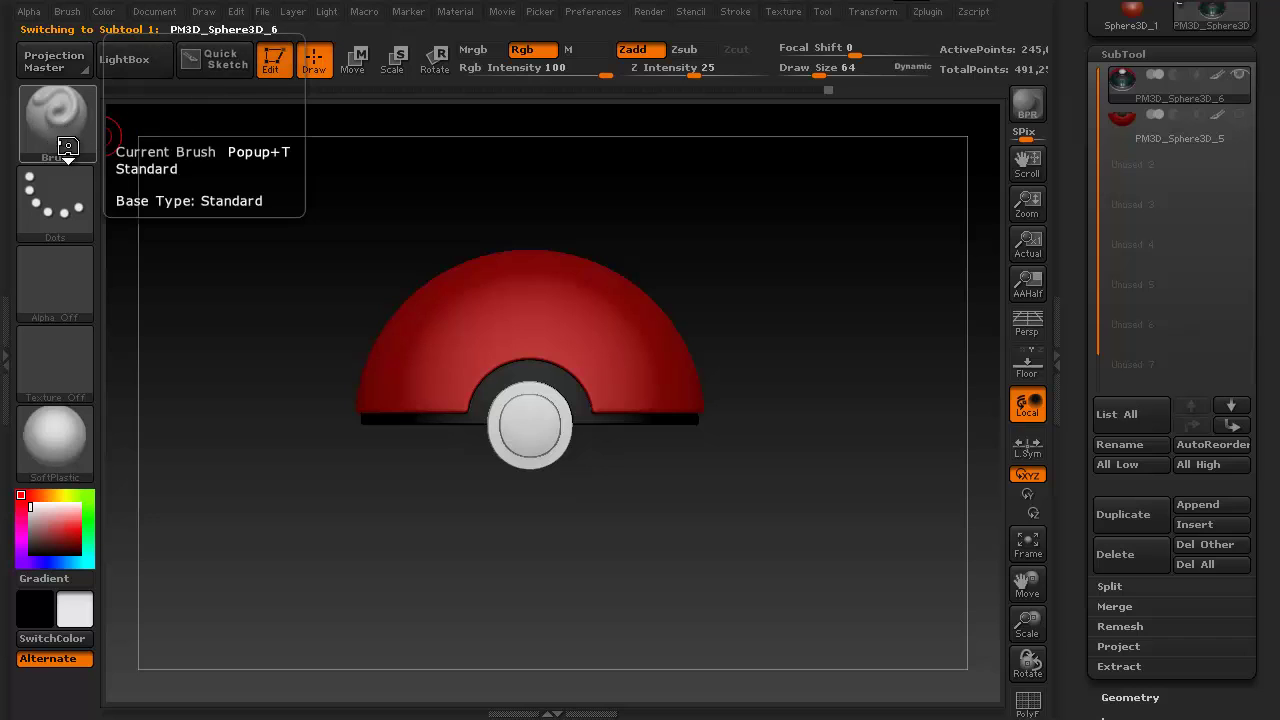
Try a Blob brush stroke on the red shell, undo it and set Z Intensity to 62
key("b")
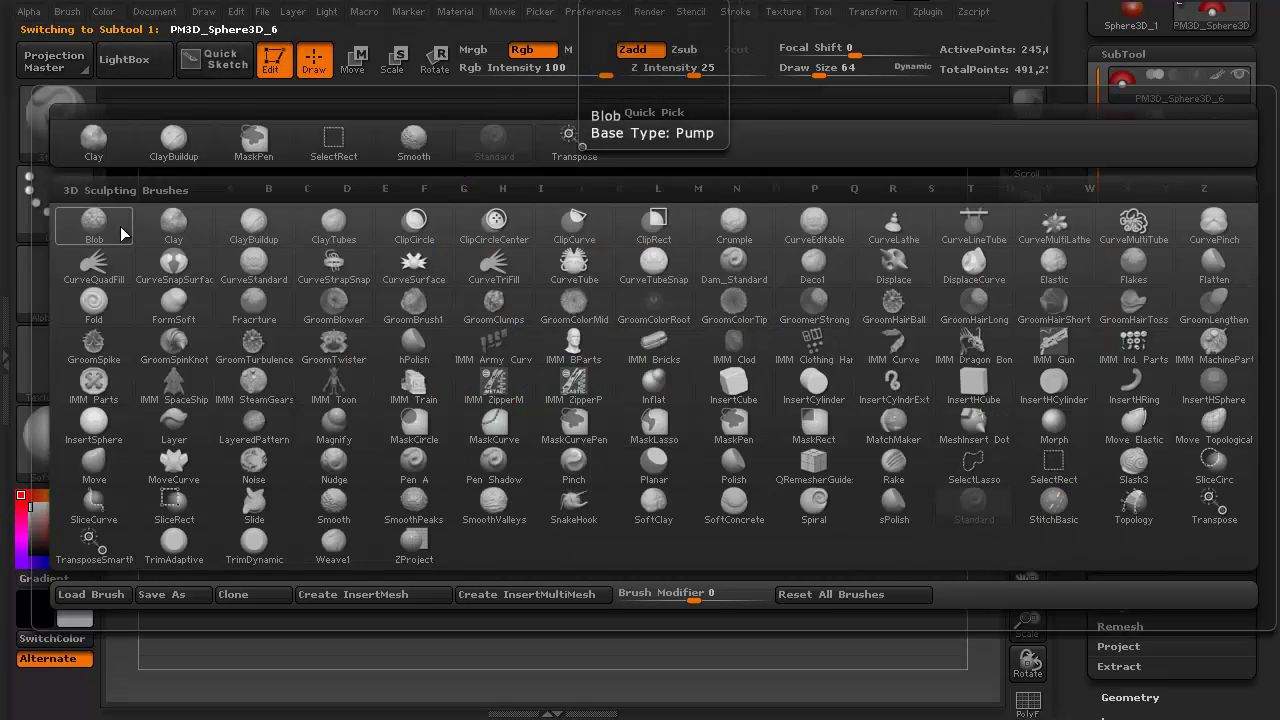
left_click(90, 228)
mouse_move(453, 333)
left_mouse_down()
mouse_move(391, 350)
mouse_move(386, 324)
left_mouse_up()
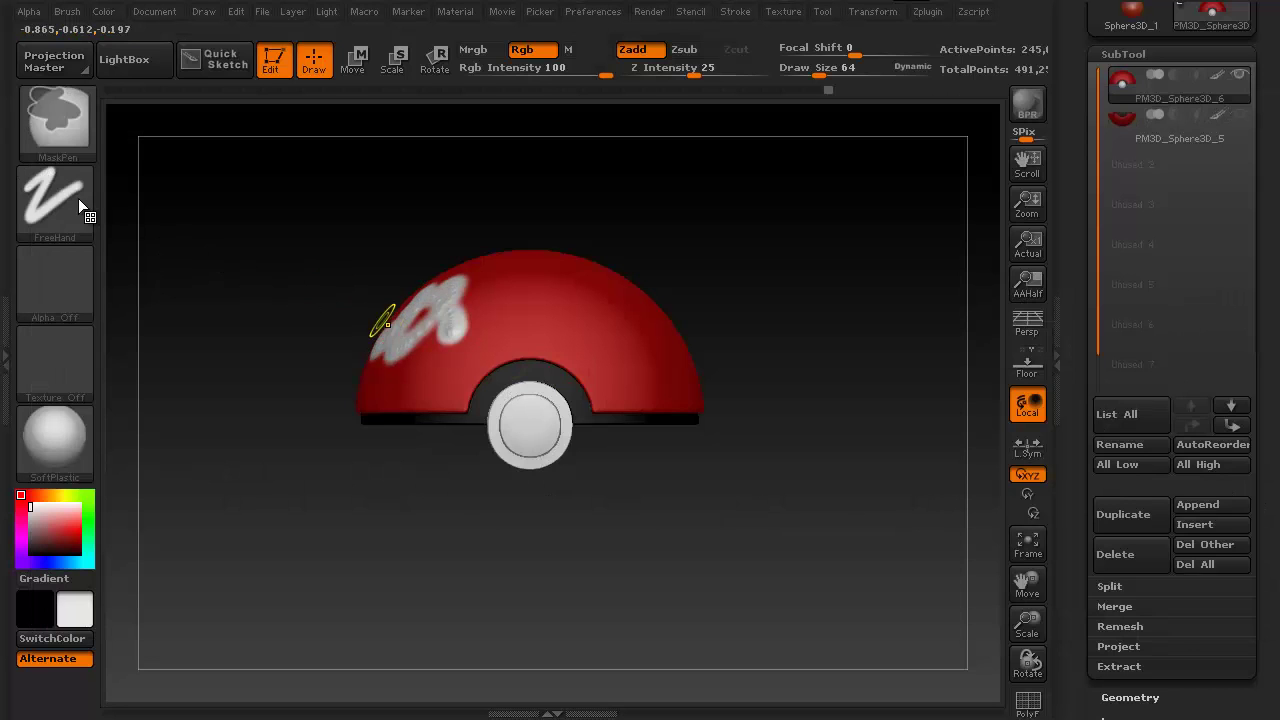
key("ctrl+z")
left_click_drag(694, 72, 735, 72)
Sculpt rough raised strokes over the left side of the red shell with the ClayBuildup brush
key("b")
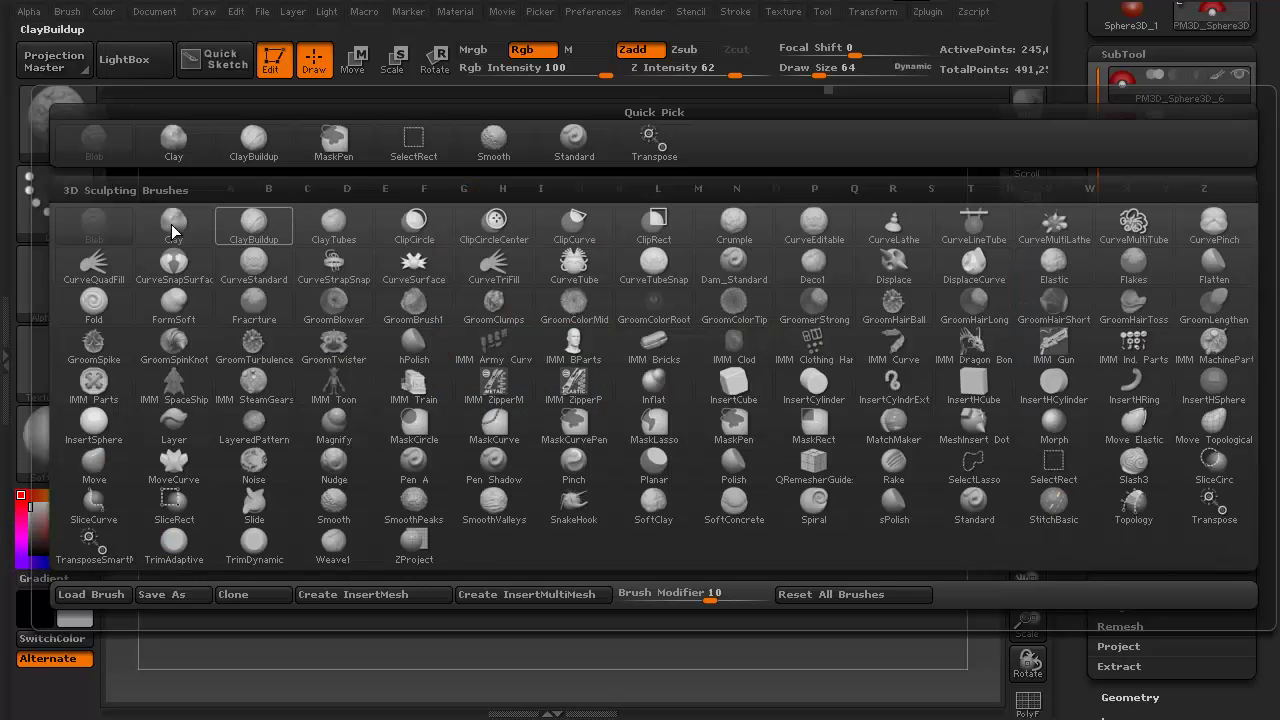
left_click(250, 228)
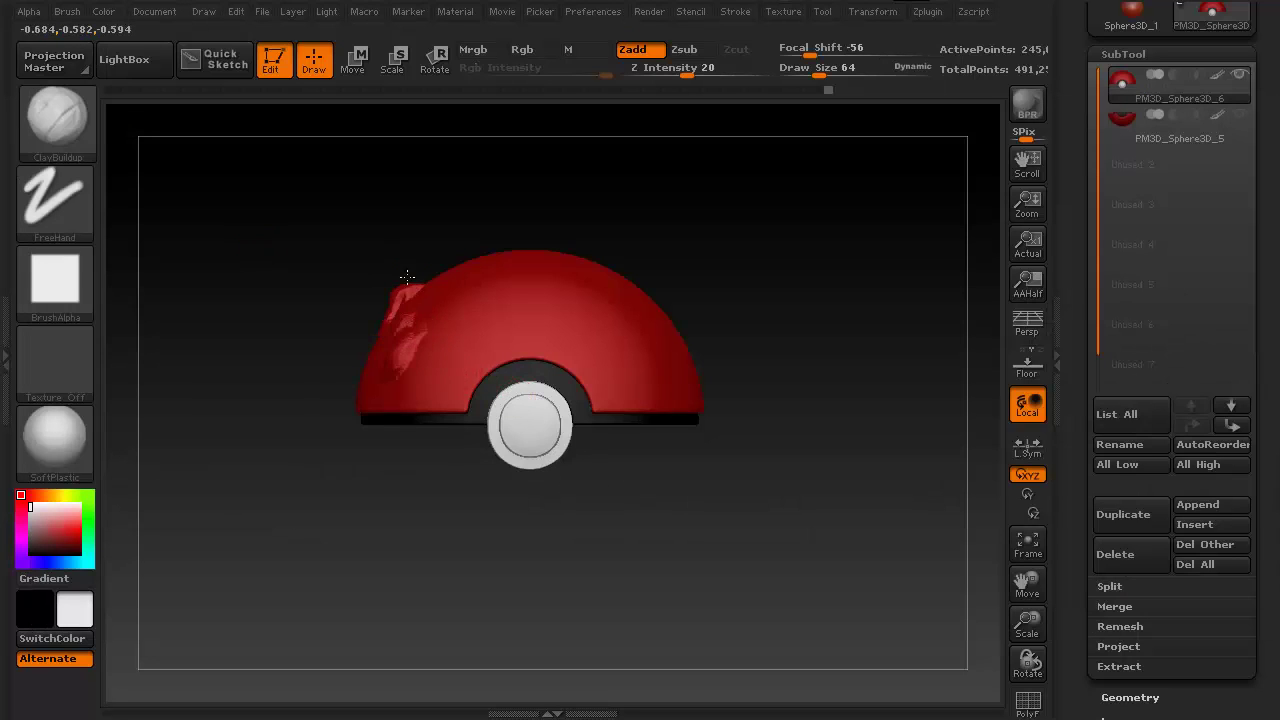
mouse_move(403, 295)
left_mouse_down()
mouse_move(430, 385)
mouse_move(430, 262)
left_mouse_up()
mouse_move(390, 418)
left_mouse_down()
mouse_move(420, 443)
mouse_move(475, 288)
left_mouse_up()
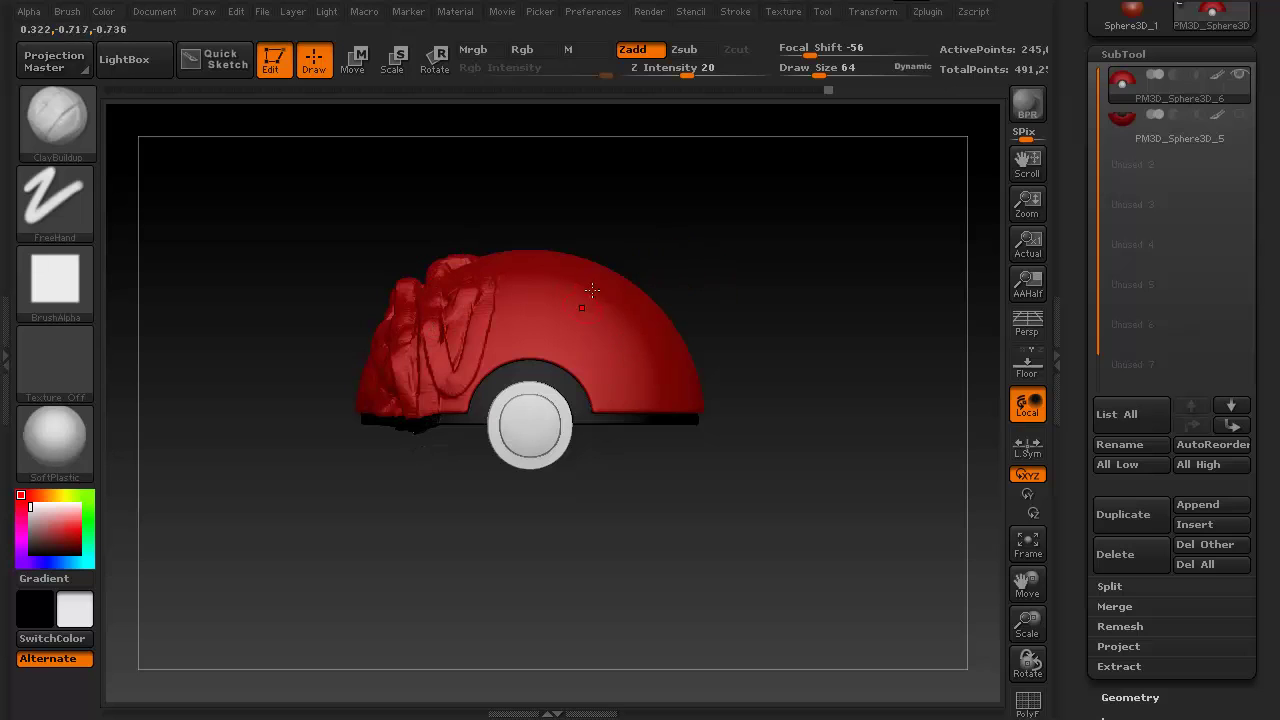
Delete the lower-half subtool PM3D_Sphere3D_5 and accept the irreversible operation
mouse_move(775, 513)
left_mouse_down()
mouse_move(777, 351)
mouse_move(766, 491)
mouse_move(798, 511)
left_mouse_up()
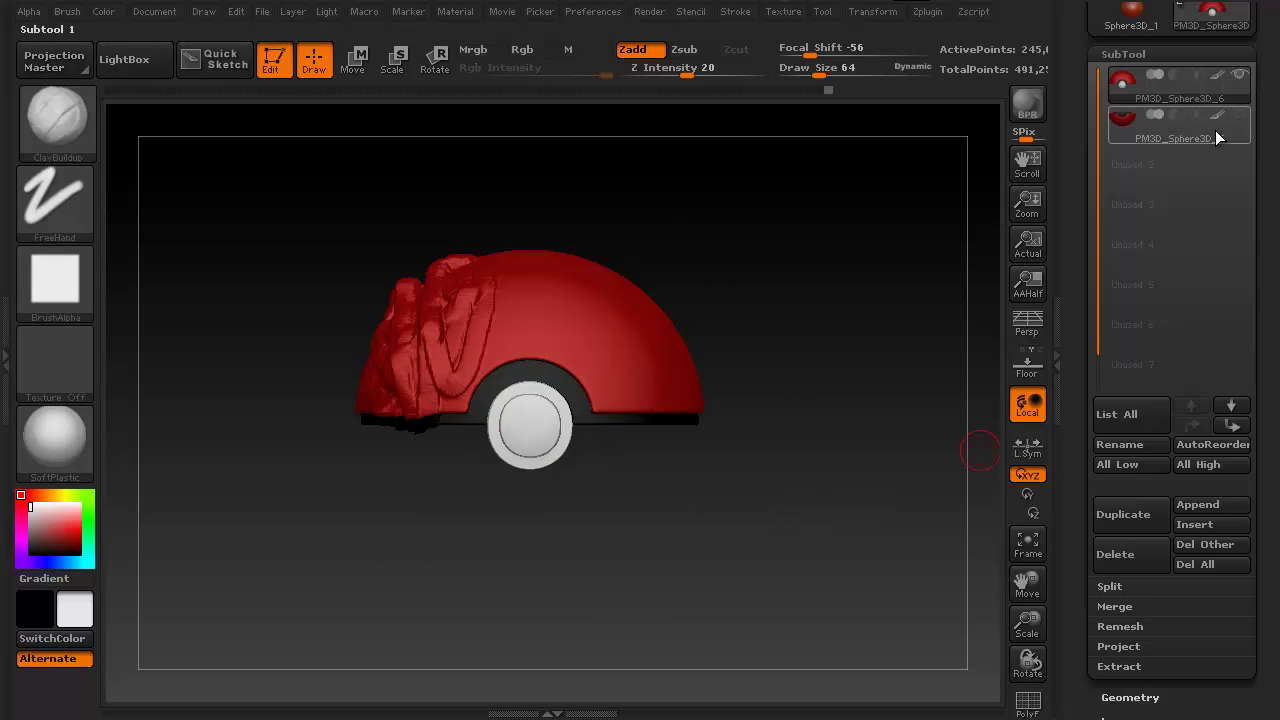
left_click(1141, 561)
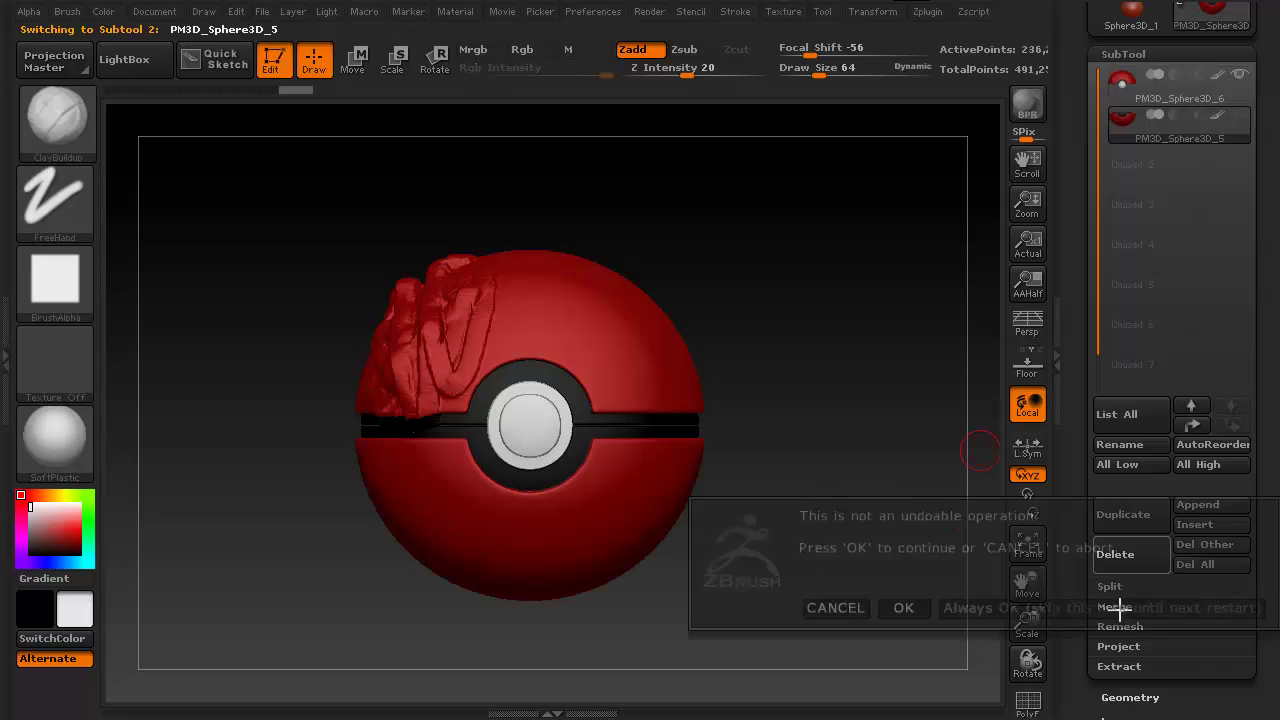
left_click(907, 612)
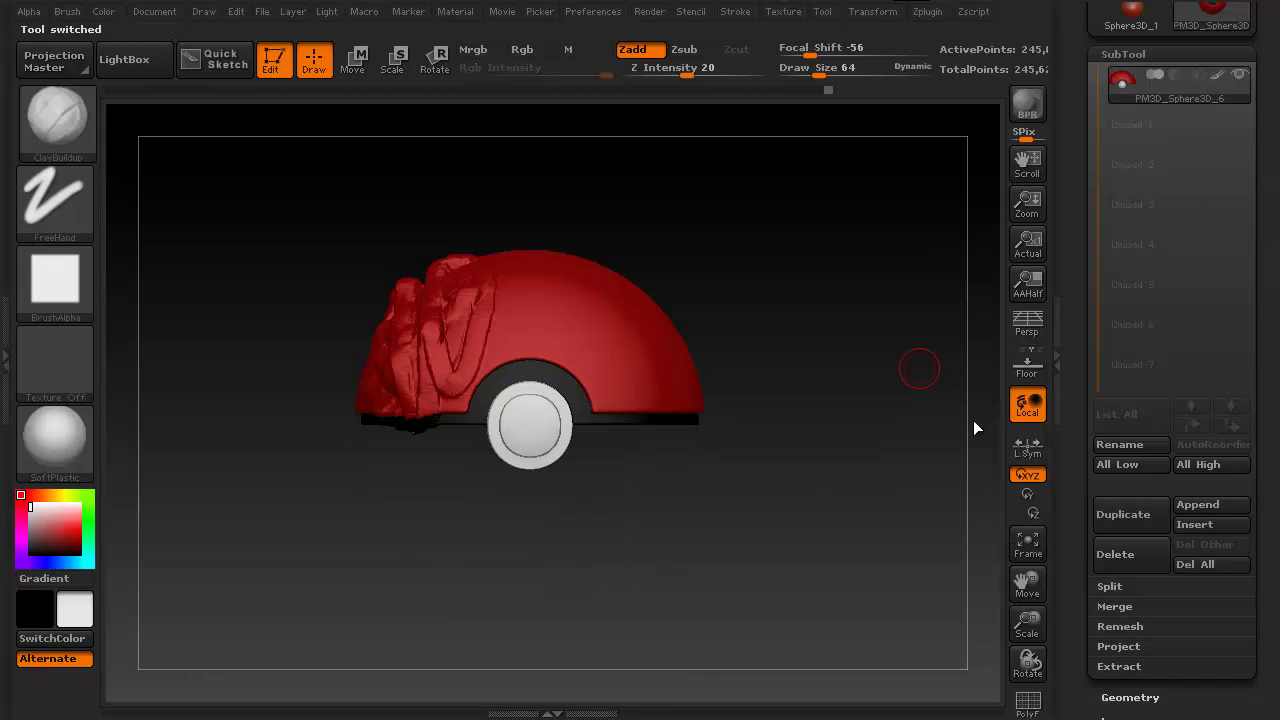
Turn on the floor grid and resize and centre the sculpted half-ball with the Unify deformation
left_click(1036, 368)
left_click_drag(925, 427, 880, 480)
left_click(1121, 53)
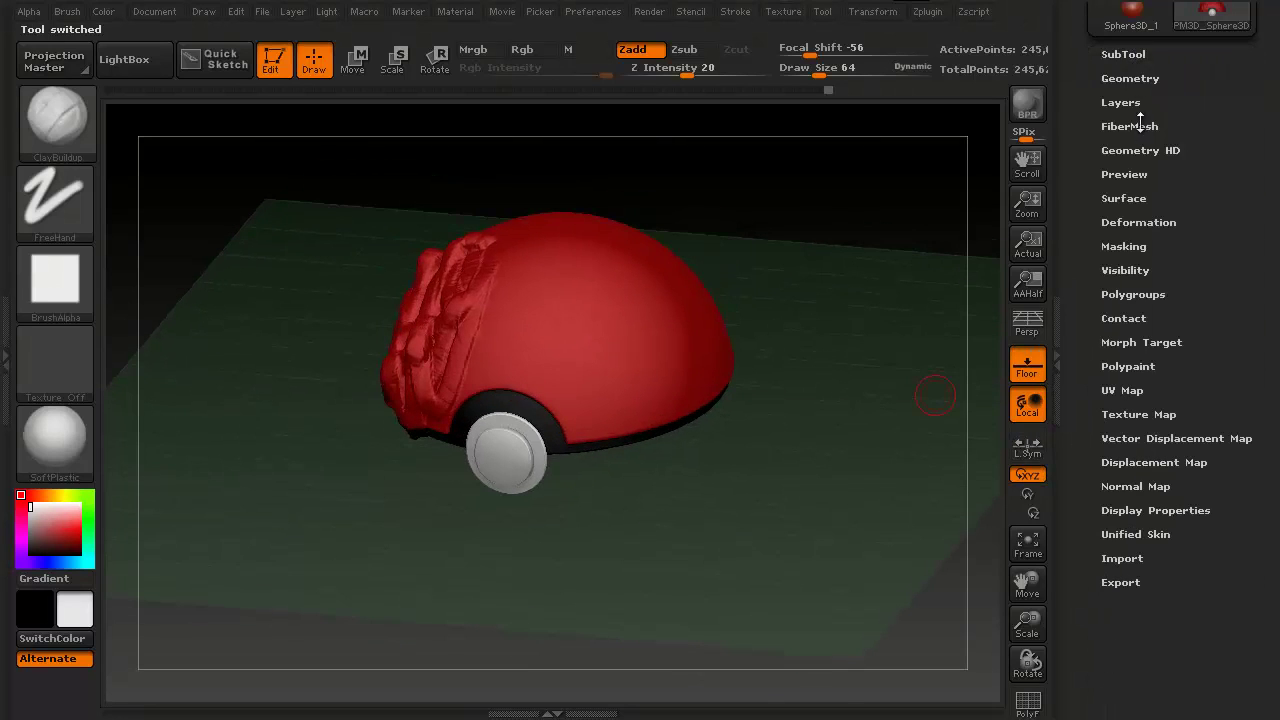
left_click(1138, 222)
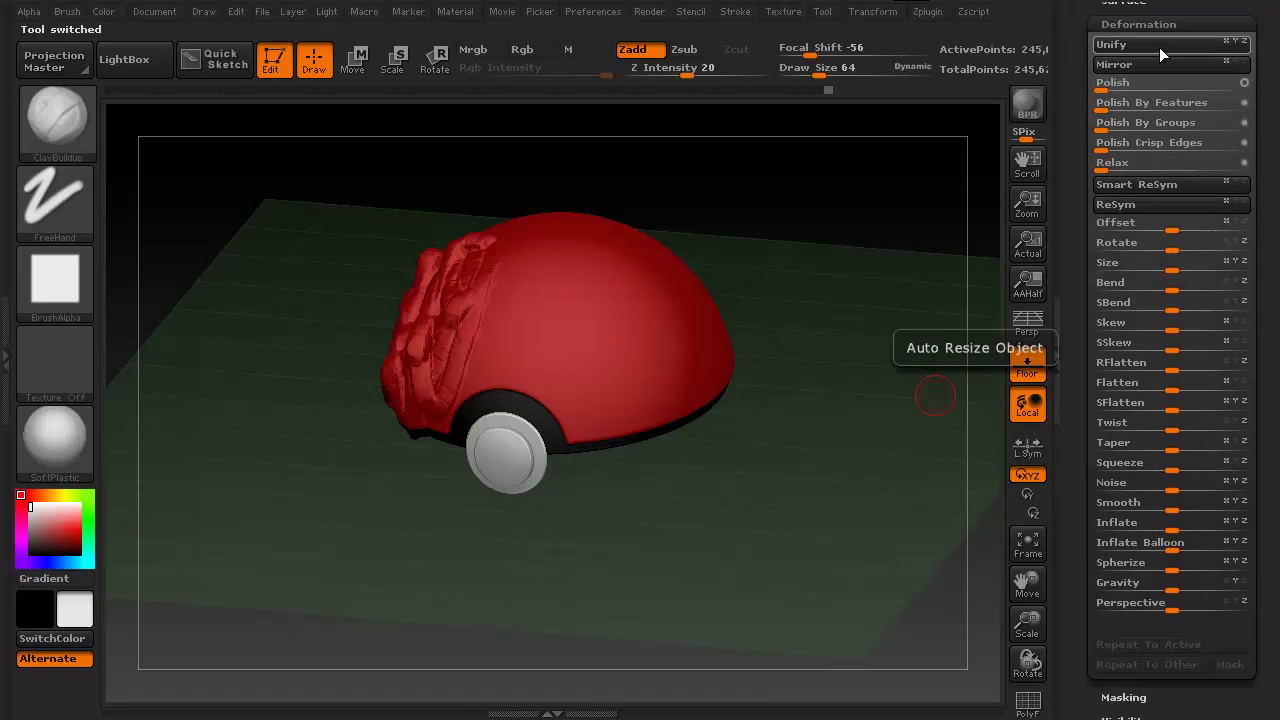
left_click_drag(857, 537, 892, 481, "shift")
left_click_drag(788, 387, 751, 449)
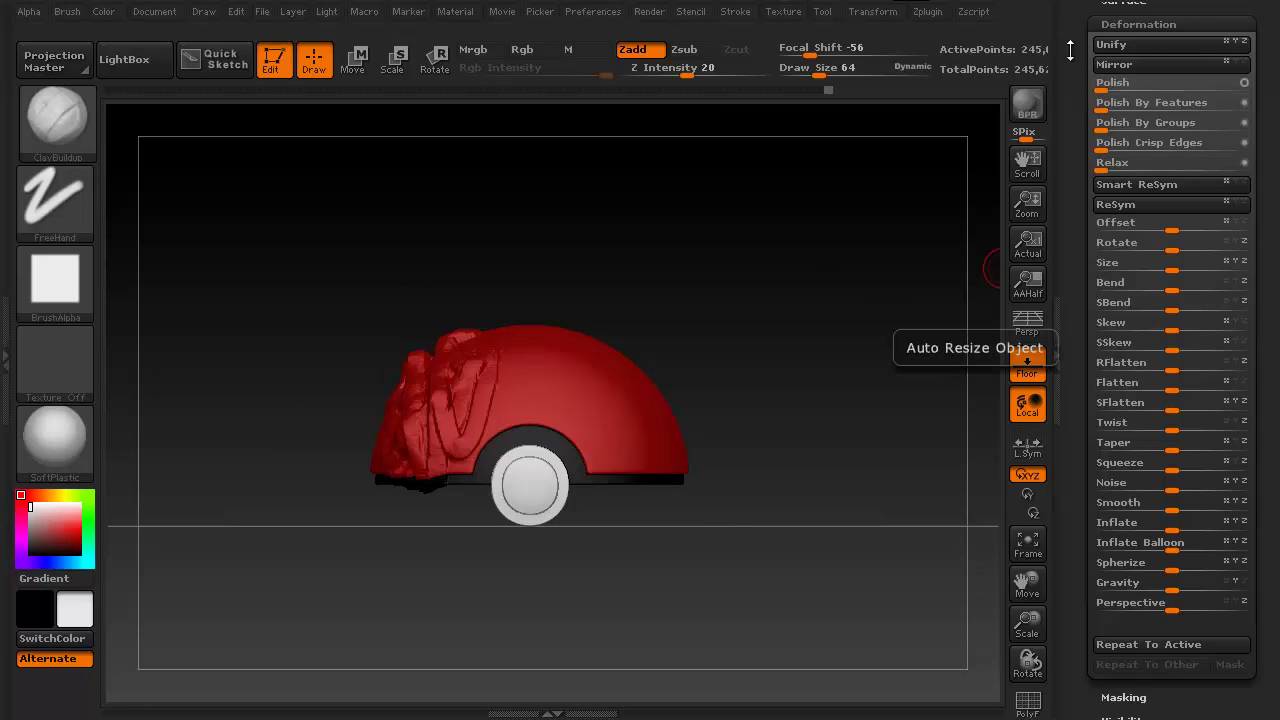
Remove the unsculpted half of the shell with Delete By Symmetry on the X axis
left_click_drag(1070, 30, 1072, 259)
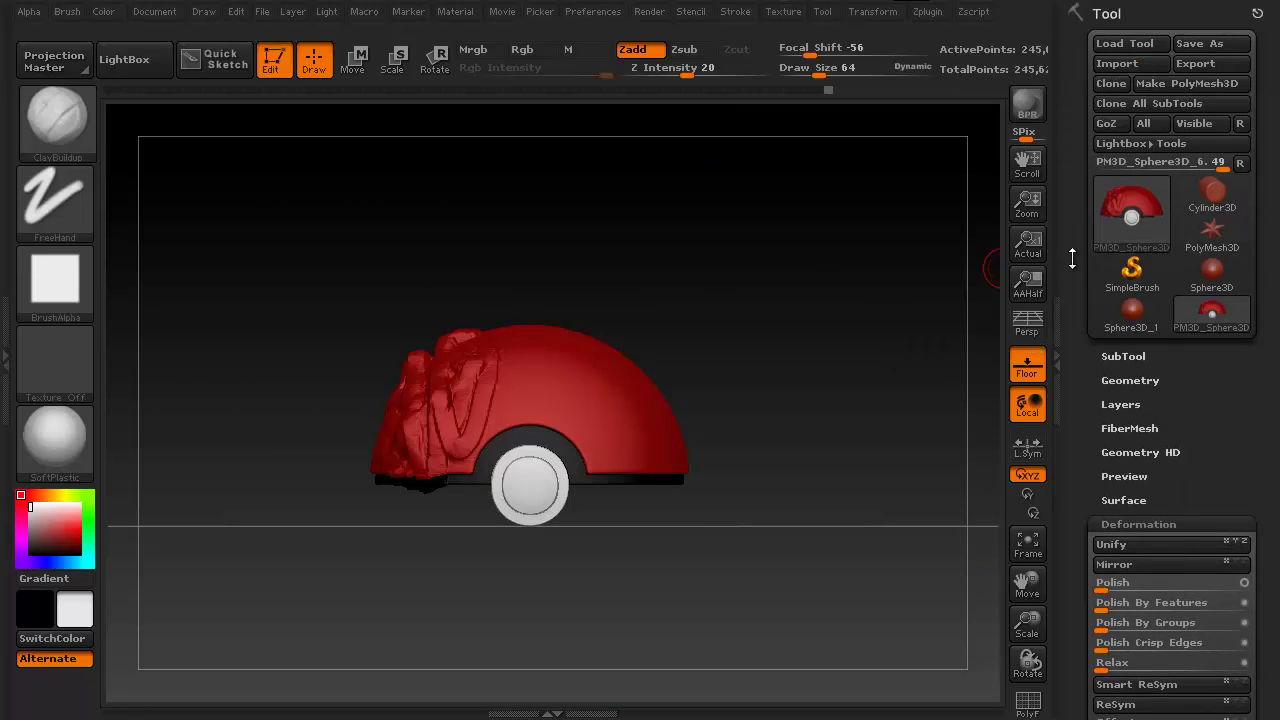
left_click(1138, 380)
scroll(1150, 410, "down", 5)
left_click(1173, 422)
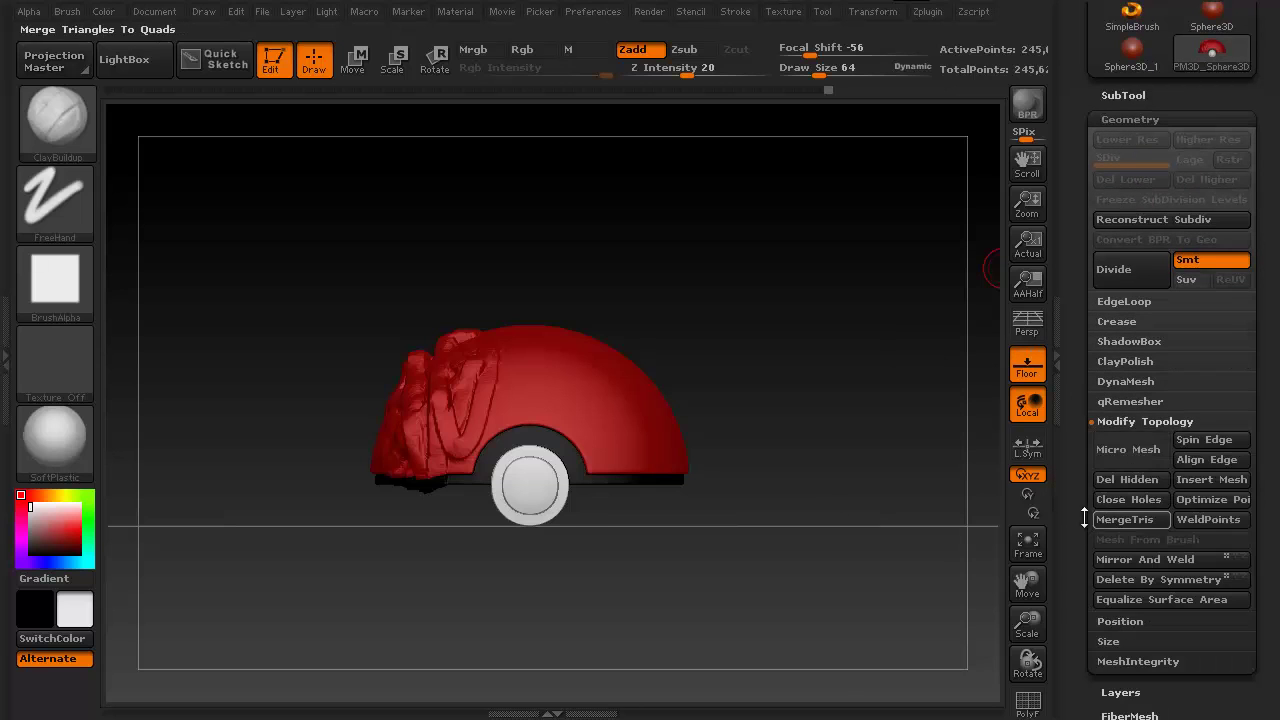
left_click_drag(1080, 525, 1085, 437)
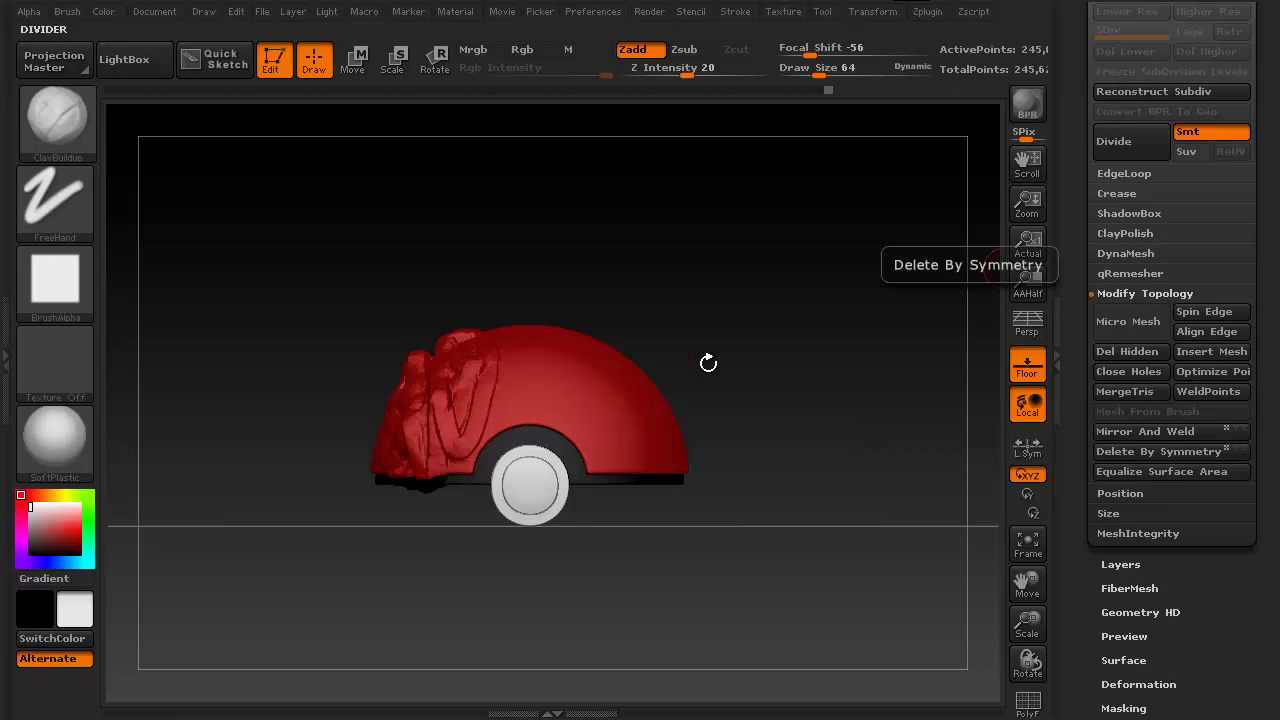
left_click(1143, 451)
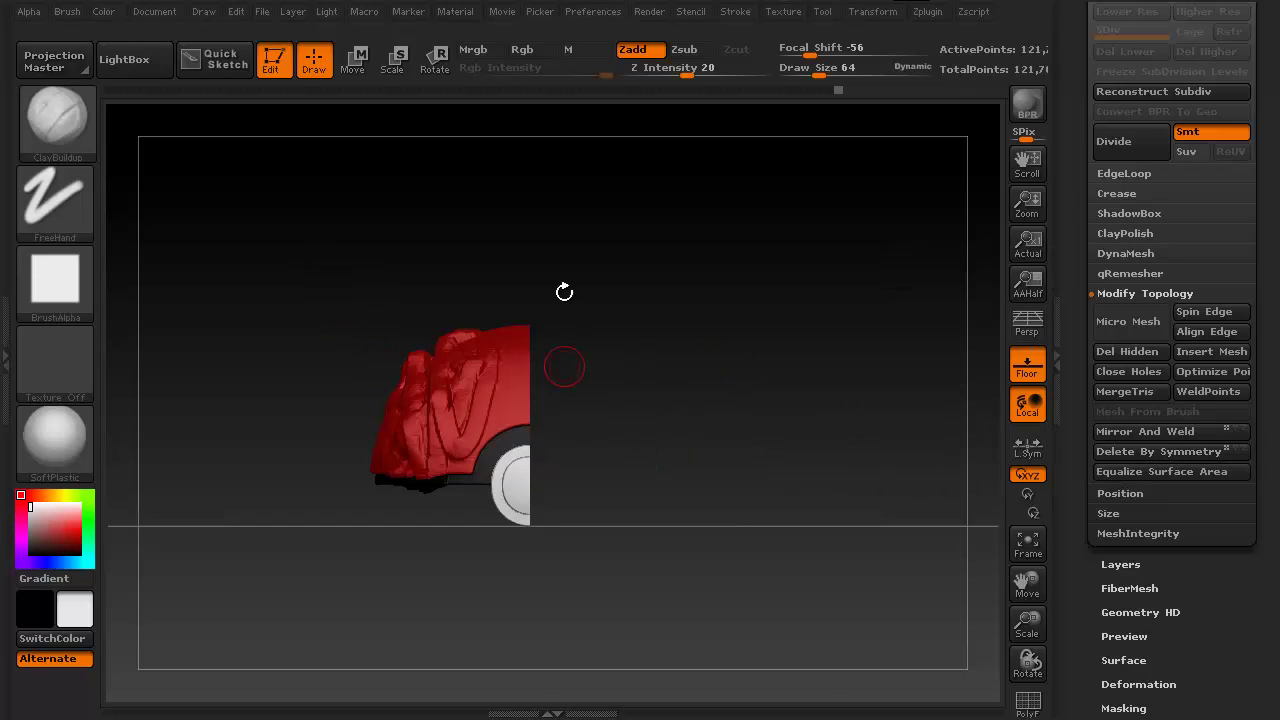
left_click_drag(795, 513, 804, 543)
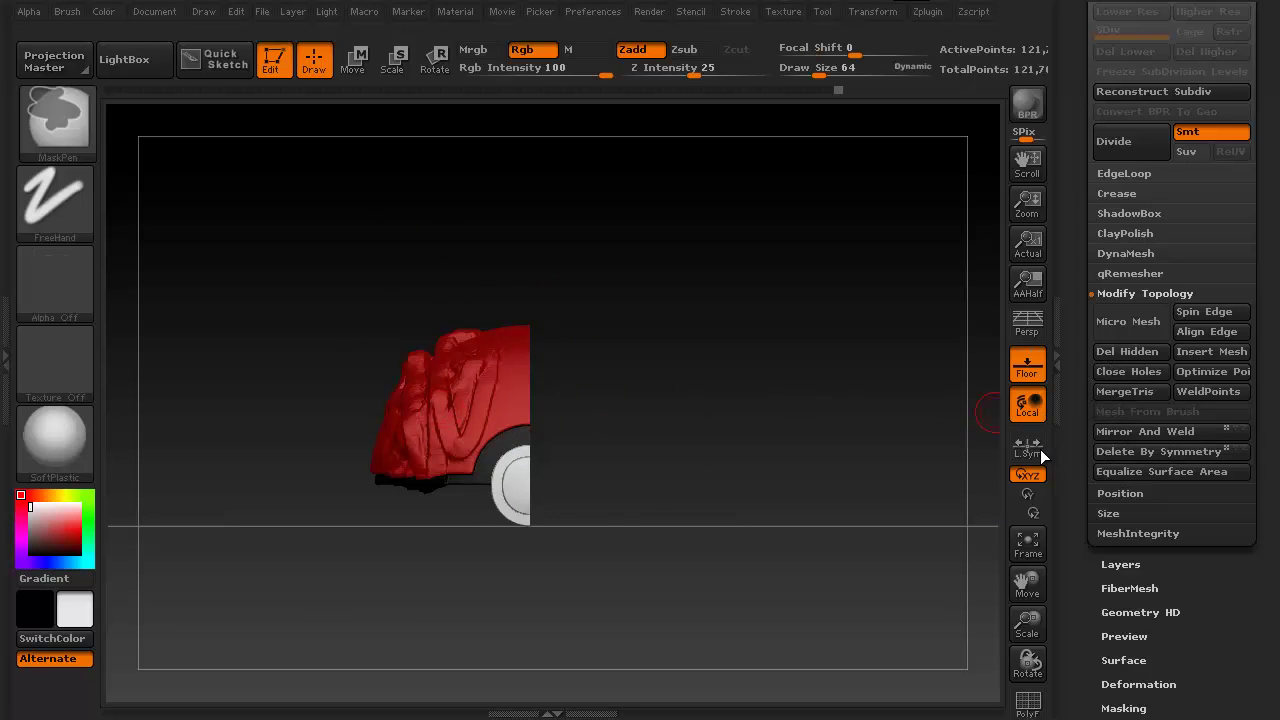
Undo the symmetry deletion and flip the whole shell across the X axis with the Mirror deformation
left_click(1145, 431)
left_click_drag(1073, 455, 1071, 362)
left_click(1145, 402)
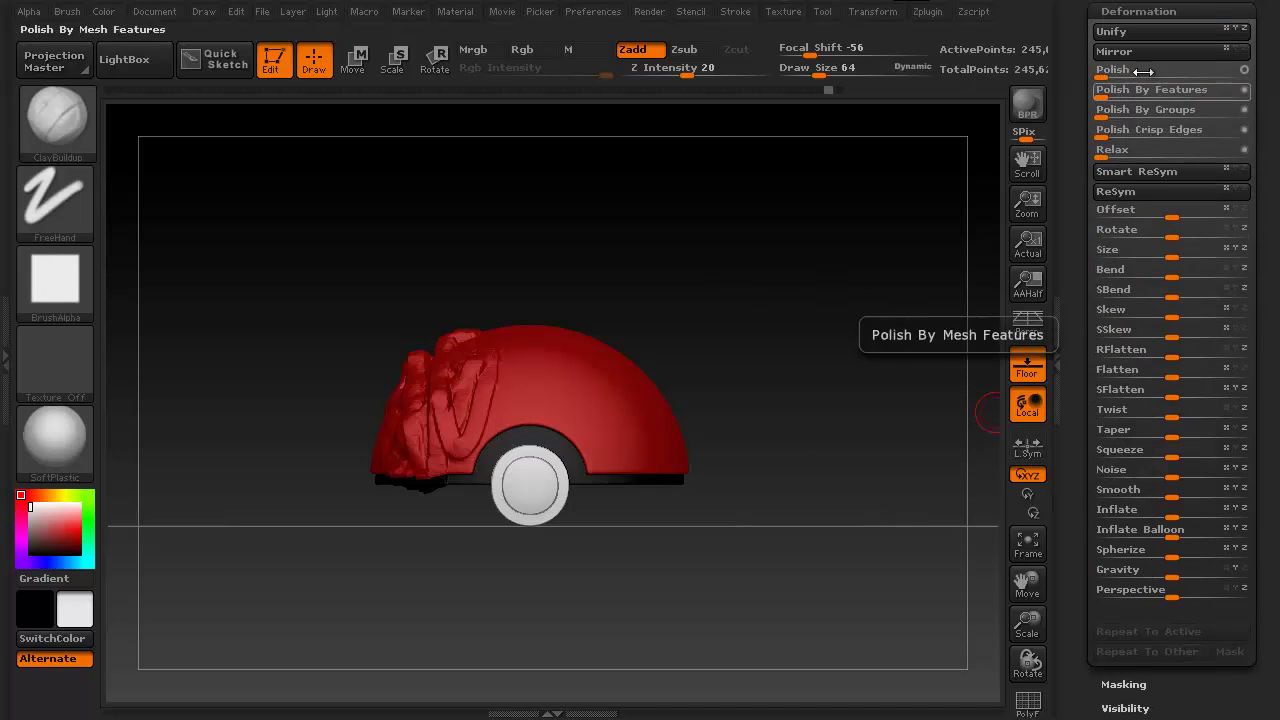
left_click(1166, 51)
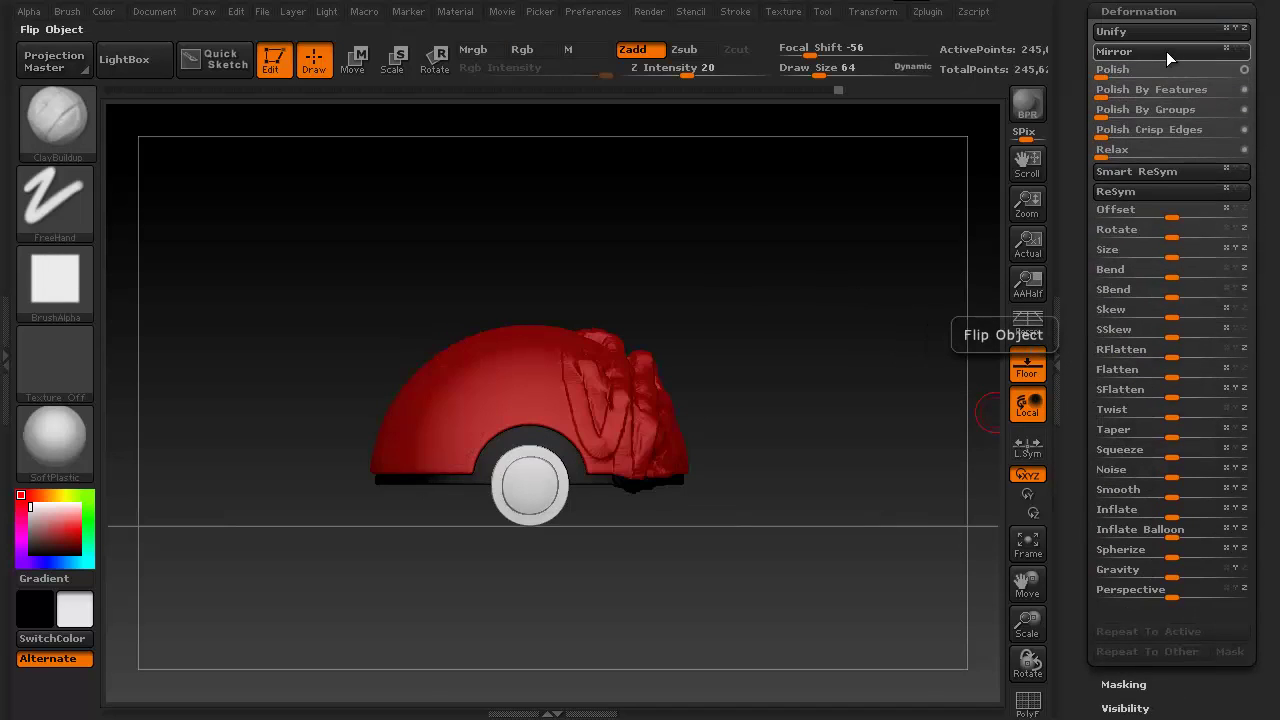
left_click_drag(1077, 150, 1073, 335)
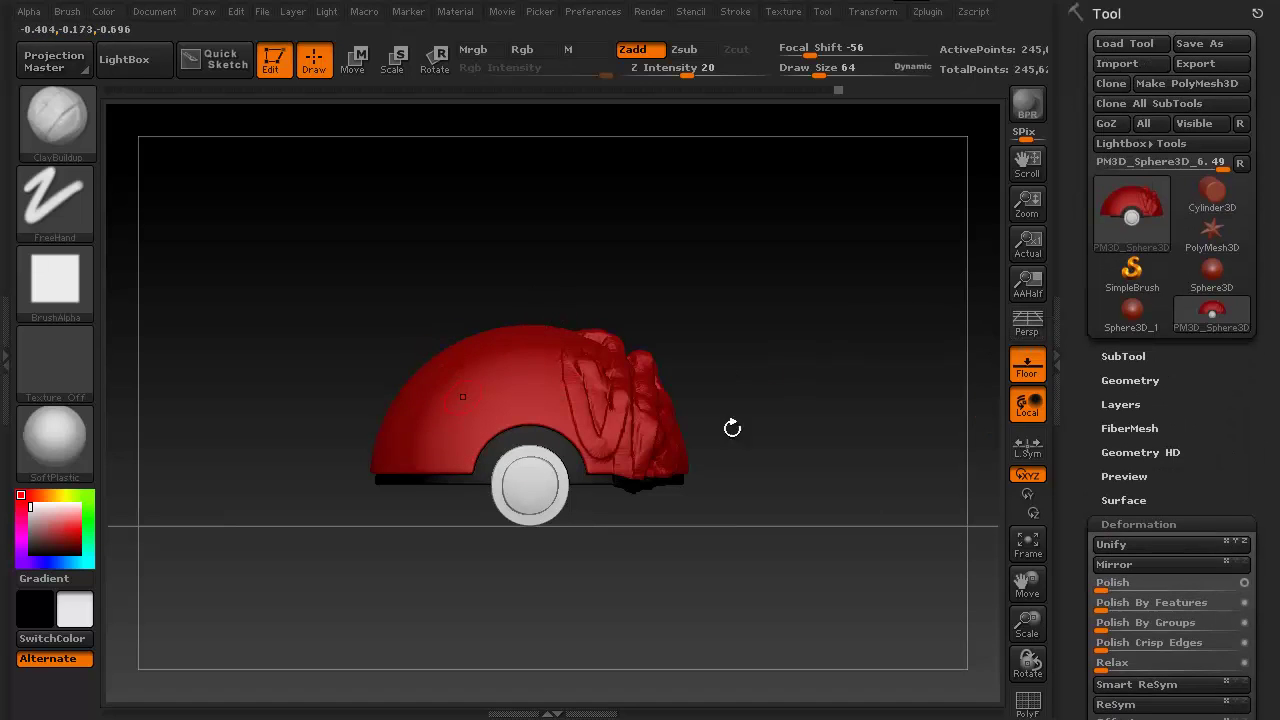
Remove the sculpted half of the shell with Delete By Symmetry and rebuild it from the clean half with Mirror And Weld on X
left_click(1130, 380)
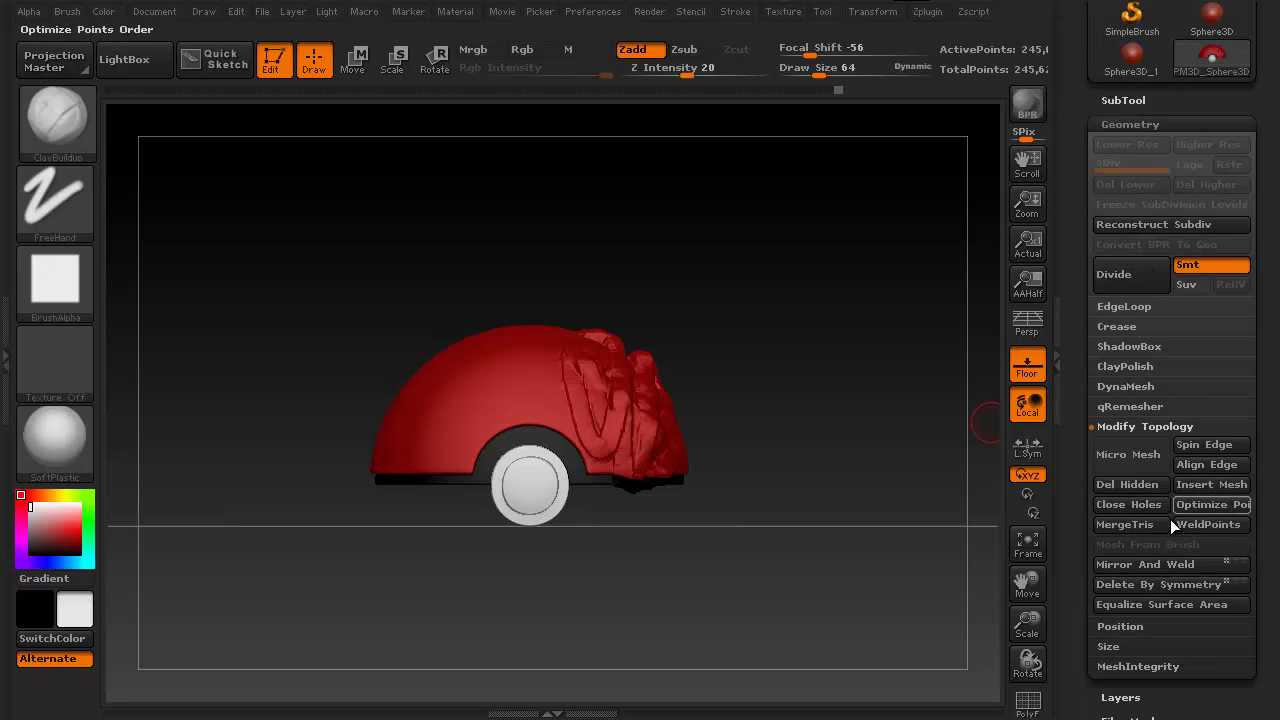
left_click(1163, 586)
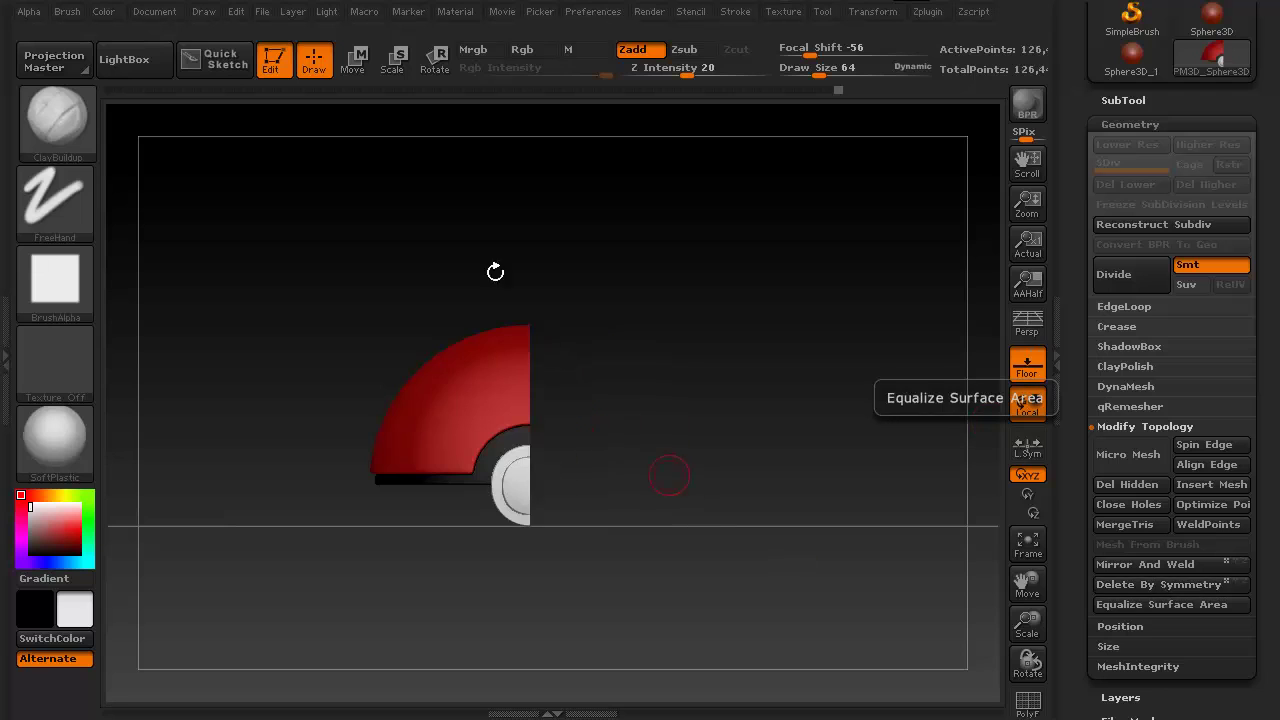
left_click(1199, 566)
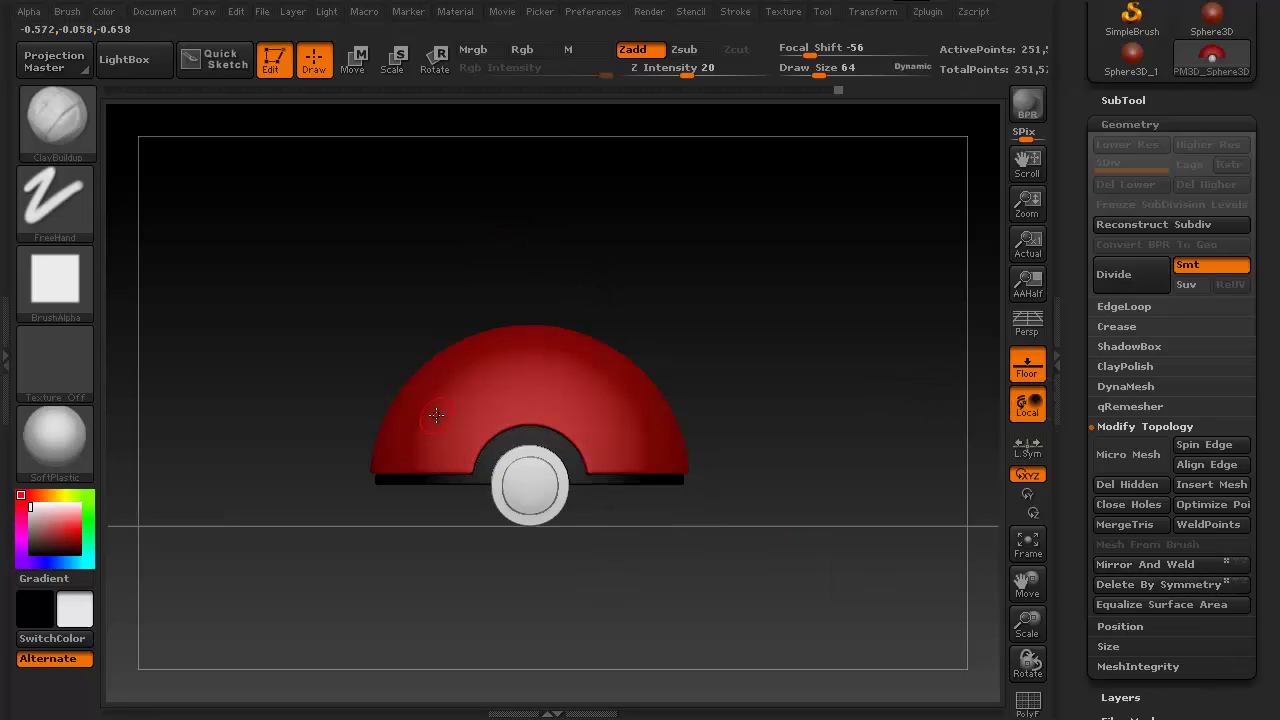
Examine the underside of the welded shell, turn off the floor grid and return to the front view
left_click_drag(857, 471, 522, 372)
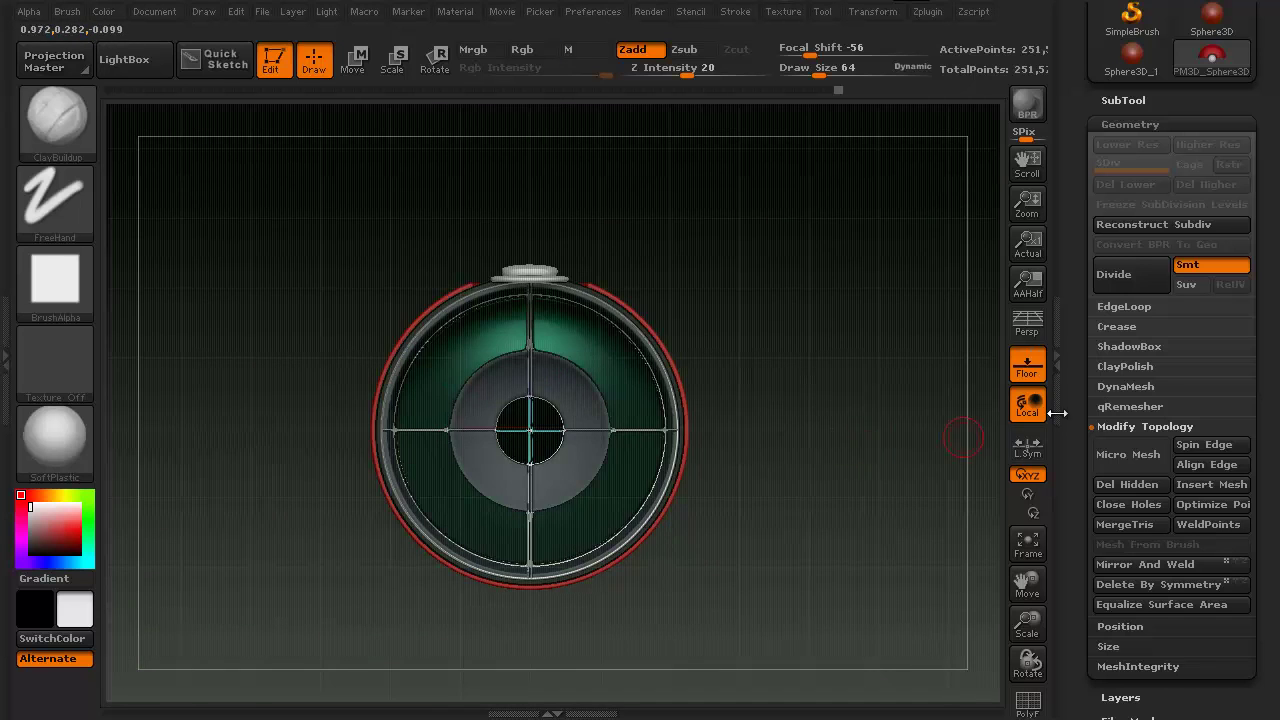
left_click(1028, 365)
left_click_drag(777, 343, 866, 580)
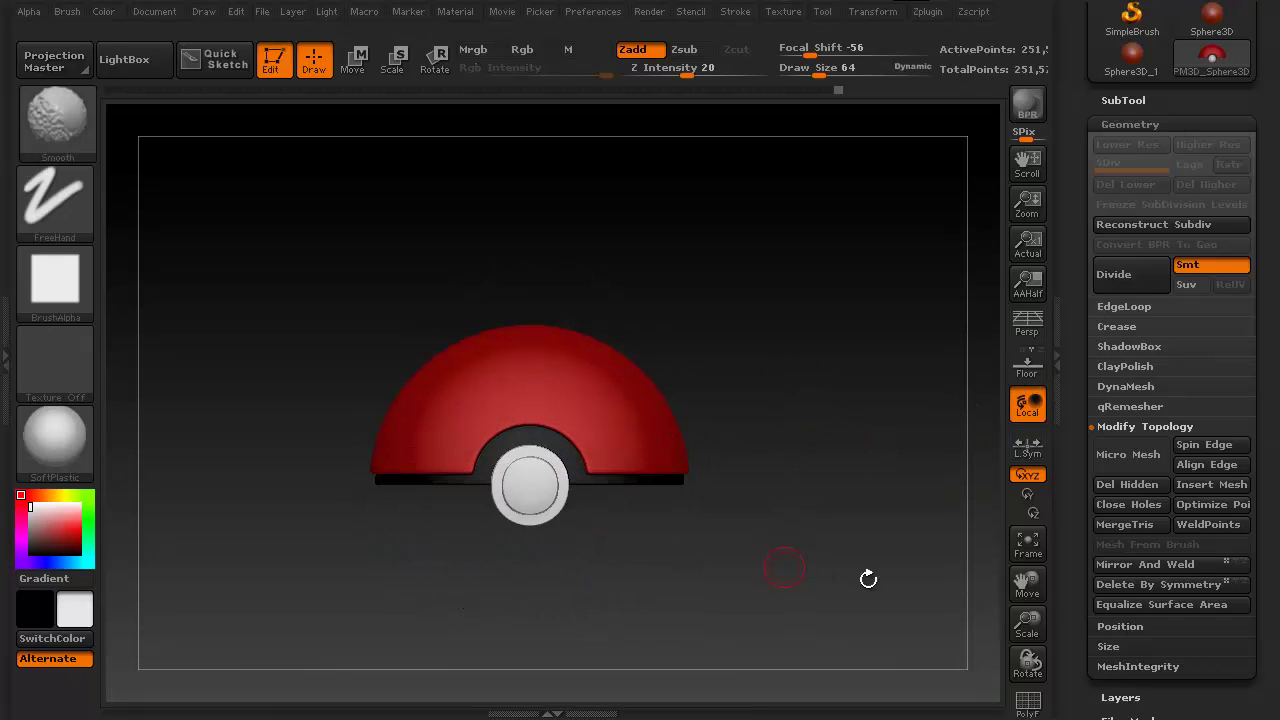
Display the polygroup wireframe and isolate the red upper shell polygroup
left_click(1028, 703)
left_click_drag(600, 569, 773, 548, "alt")
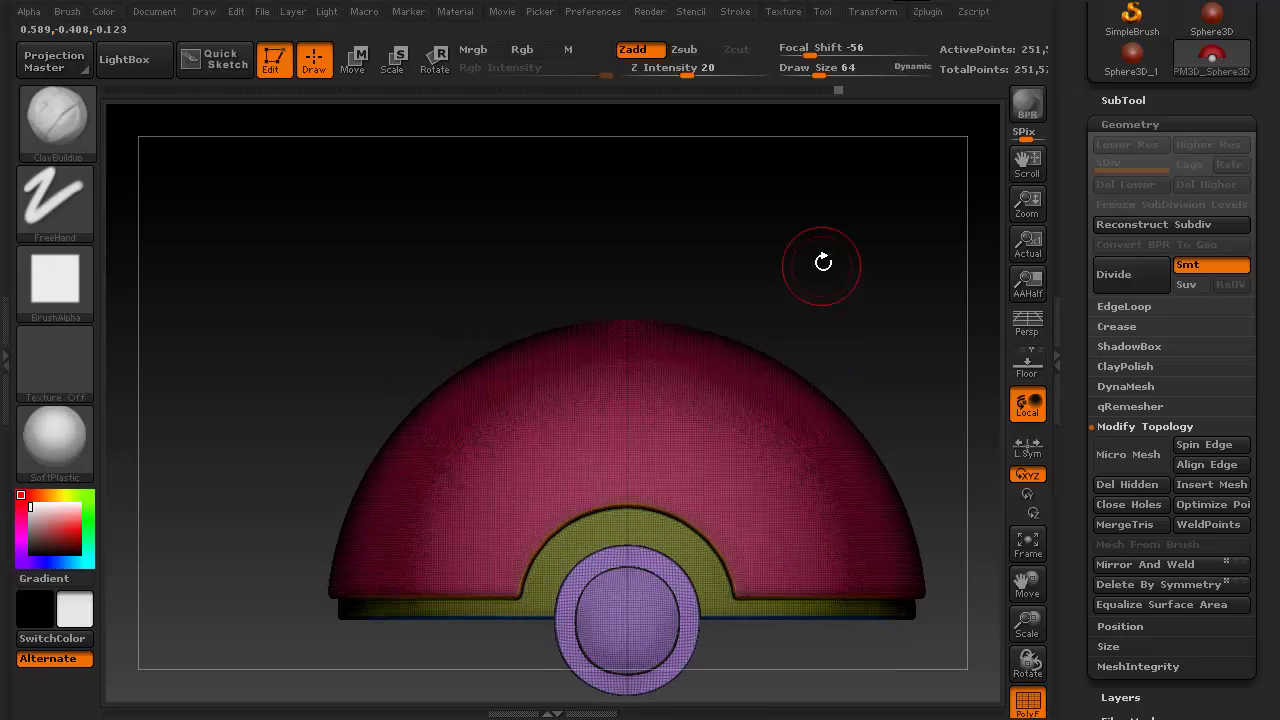
left_click_drag(811, 286, 700, 234)
left_click(795, 535, "ctrl+shift")
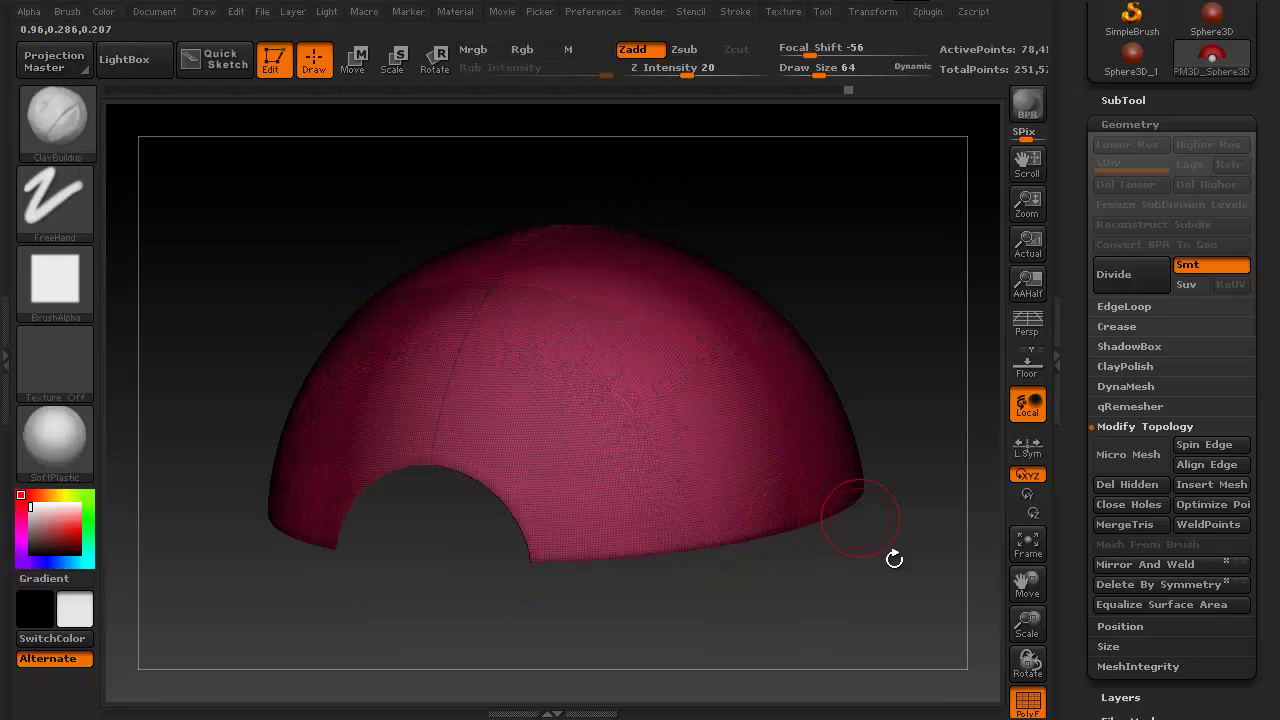
Mask one half of the isolated red shell from the front view and clear the mask again
mouse_move(897, 563)
left_mouse_down()
mouse_move(934, 534)
mouse_move(934, 457)
mouse_move(943, 537)
mouse_move(585, 427)
left_mouse_up()
left_click_drag(852, 190, 468, 662, "ctrl+shift")
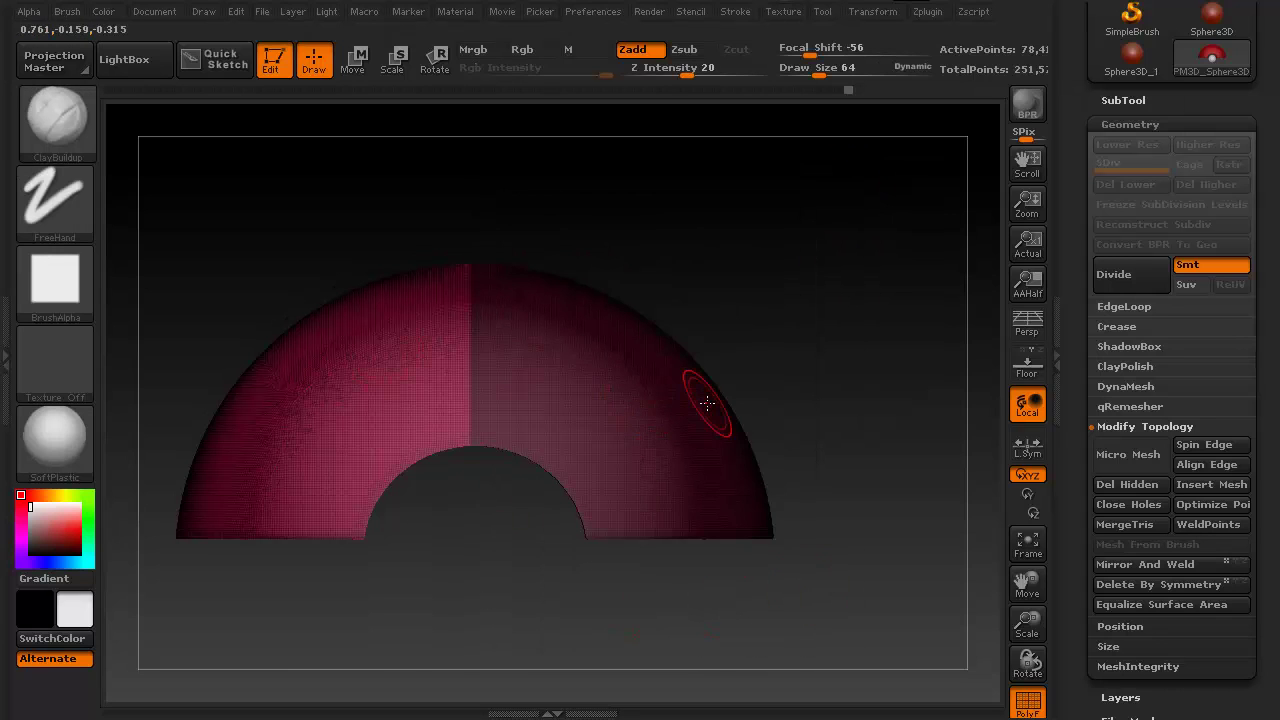
left_click_drag(876, 137, 921, 235, "ctrl")
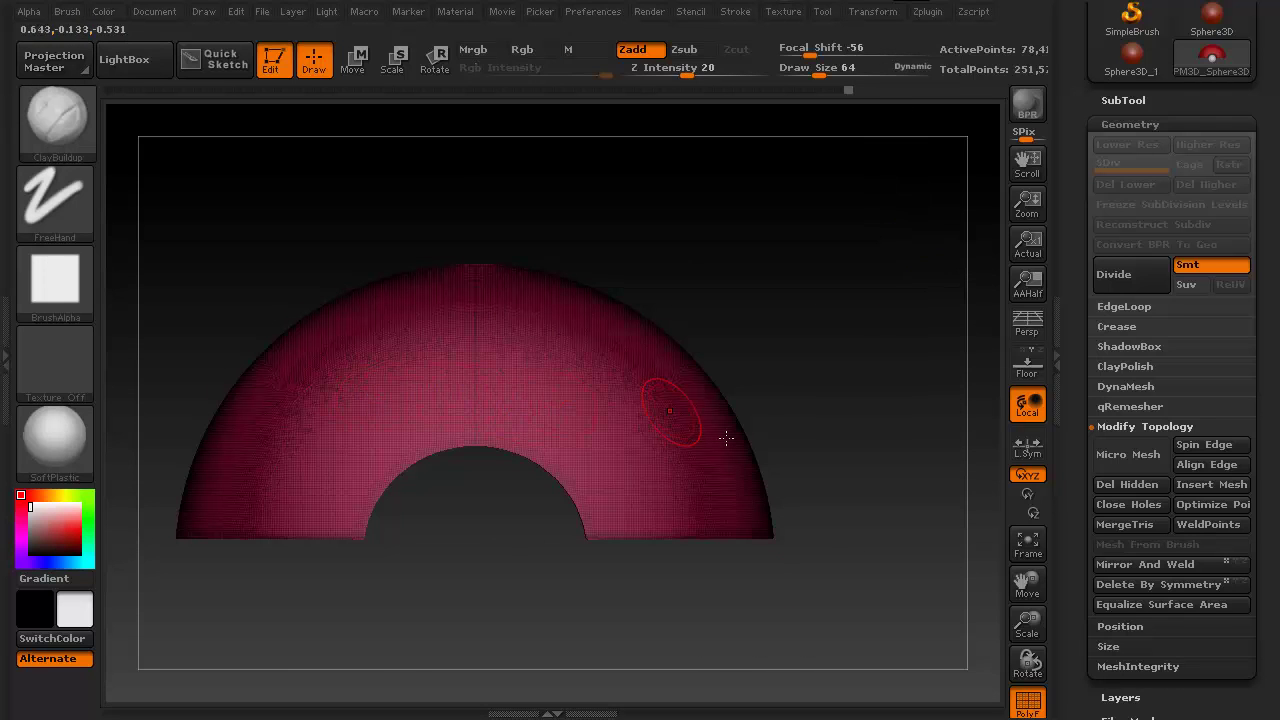
Unhide the remaining polygroups, inspect the shell from below and turn off the polygroup wireframe
left_click(893, 480, "ctrl+shift")
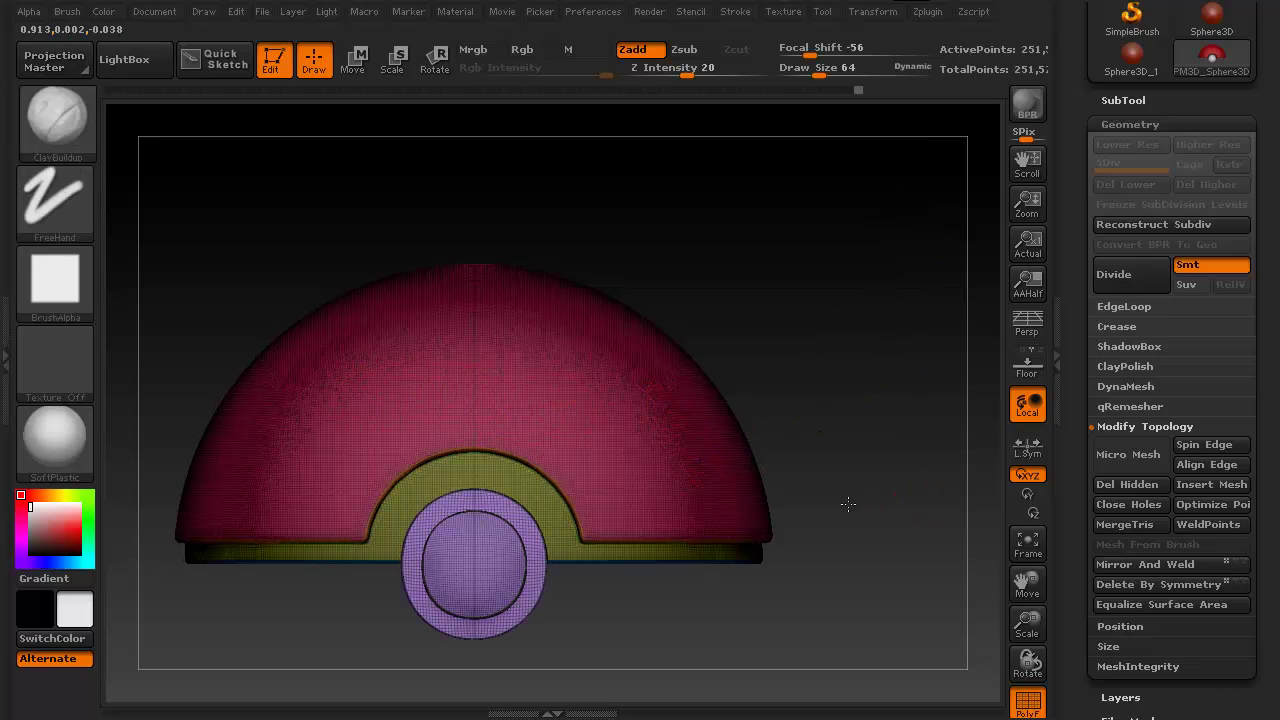
left_click_drag(848, 506, 839, 316, "alt")
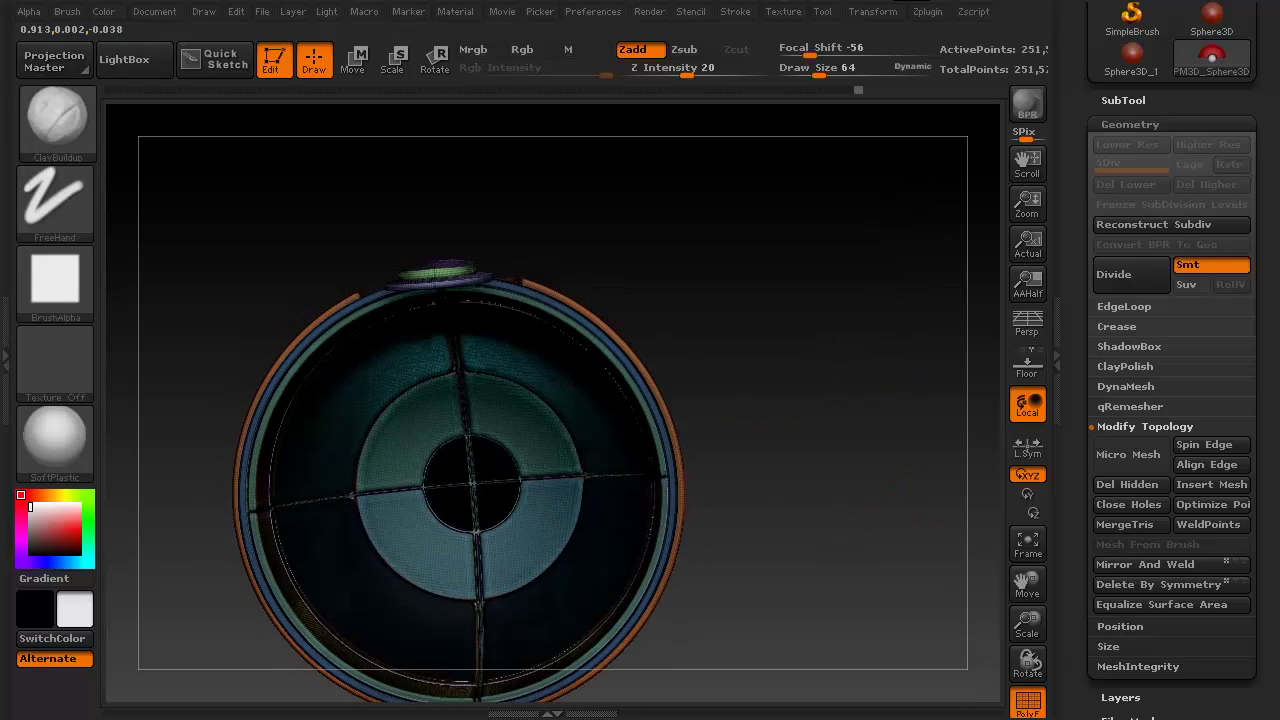
left_click(1028, 702)
left_click_drag(751, 308, 789, 370)
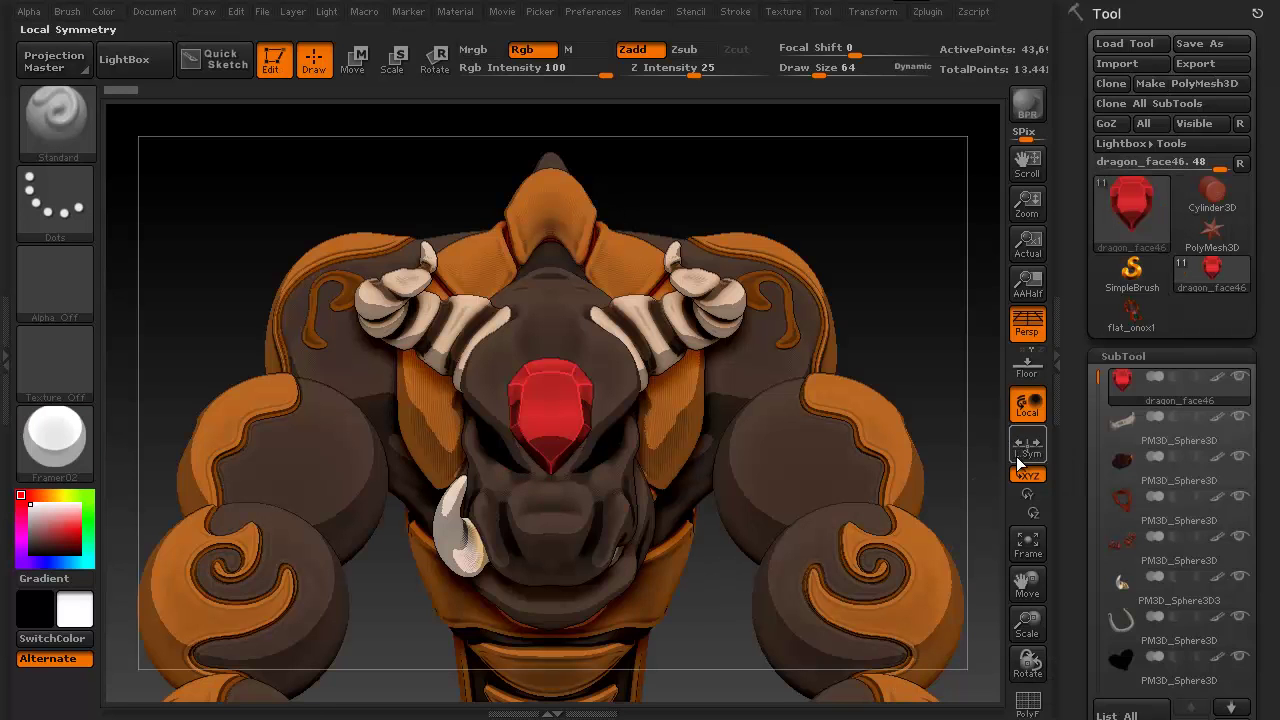
Select the single tusk subtool PM3D_Sphere3D3 on the dragon model and duplicate it
left_click_drag(1078, 511, 1063, 372)
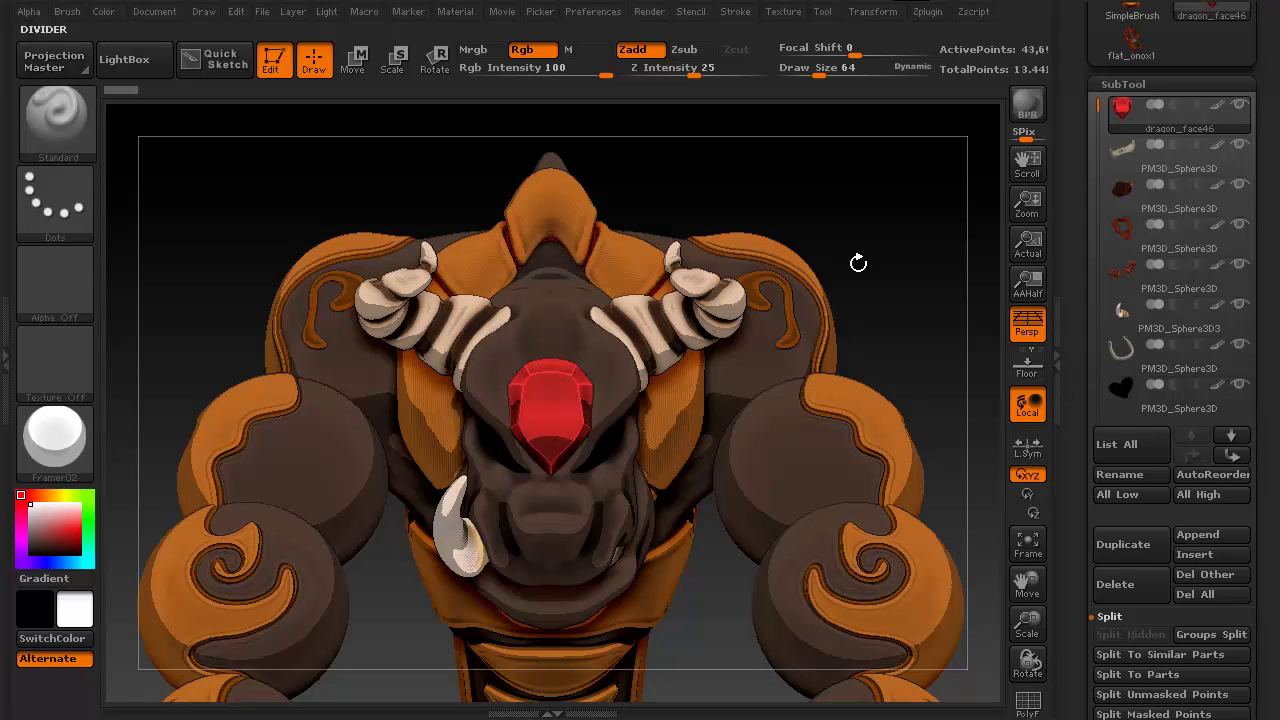
left_click(1174, 322)
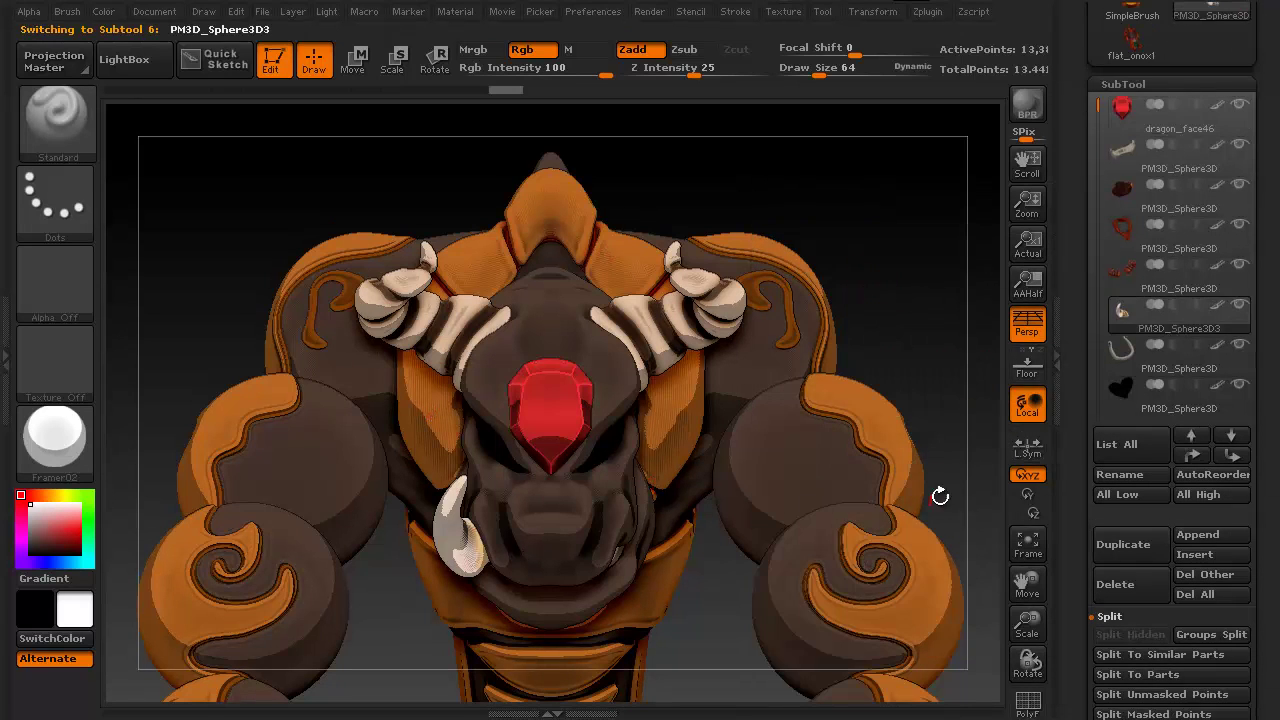
scroll(1082, 452, "down", 3)
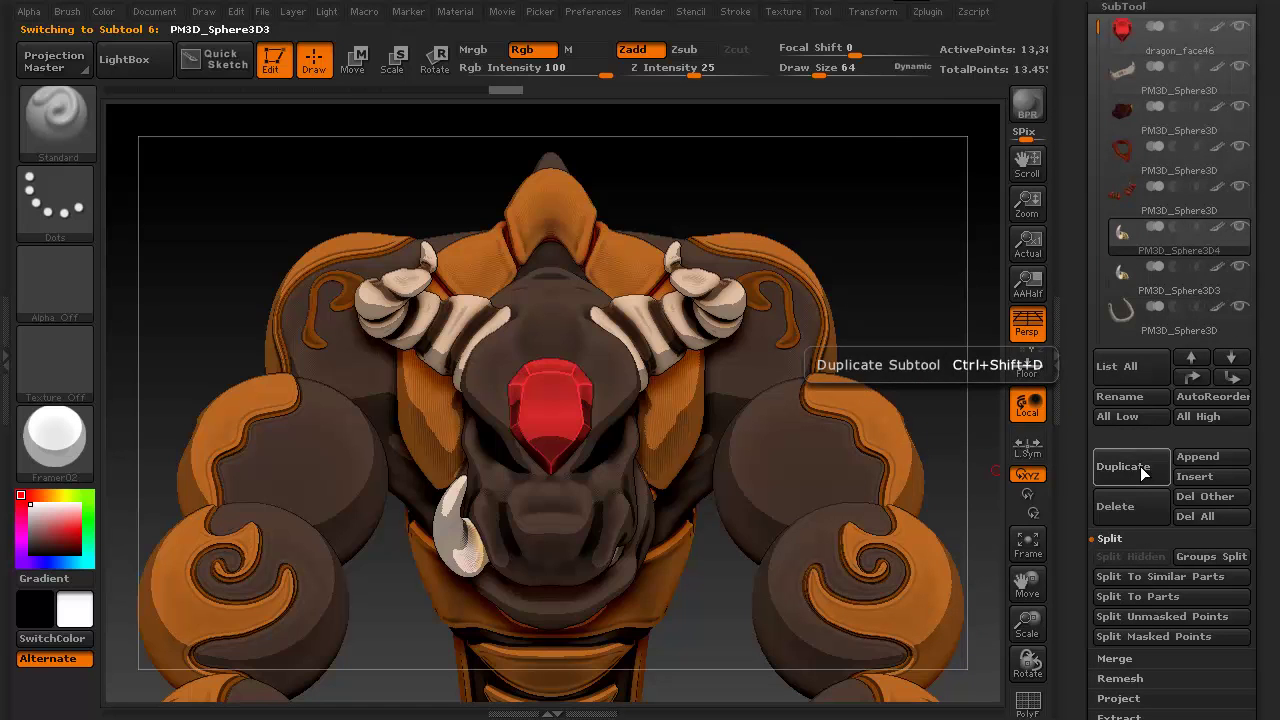
left_click(1142, 470)
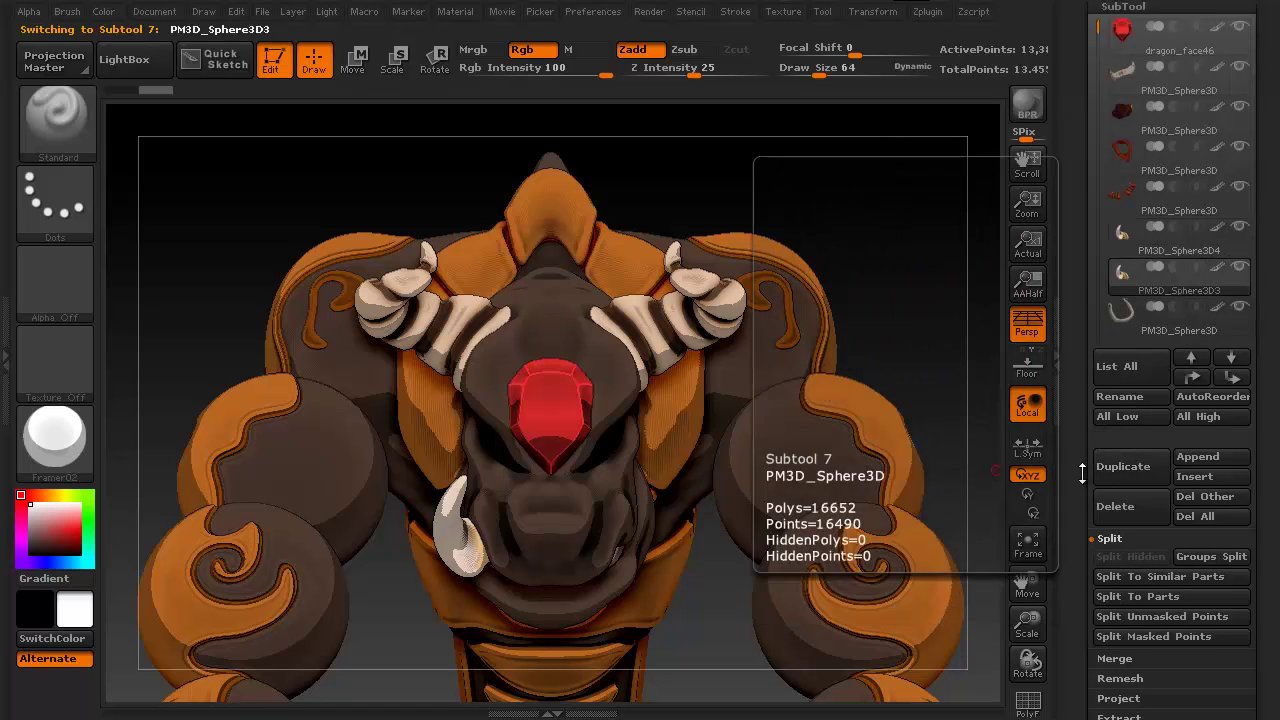
Flip the tusk subtool PM3D_Sphere3D3 to the other side of the face with the Mirror deformation on X
left_click_drag(1082, 475, 1083, 300)
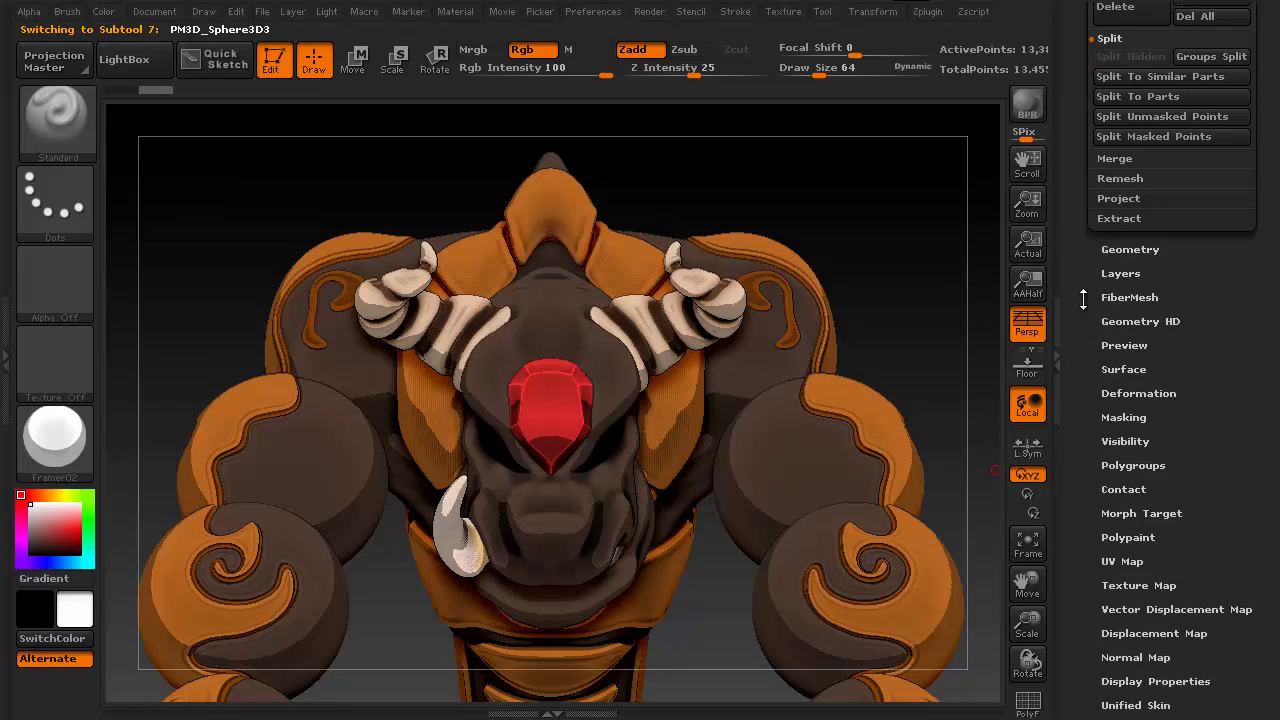
left_click(1140, 392)
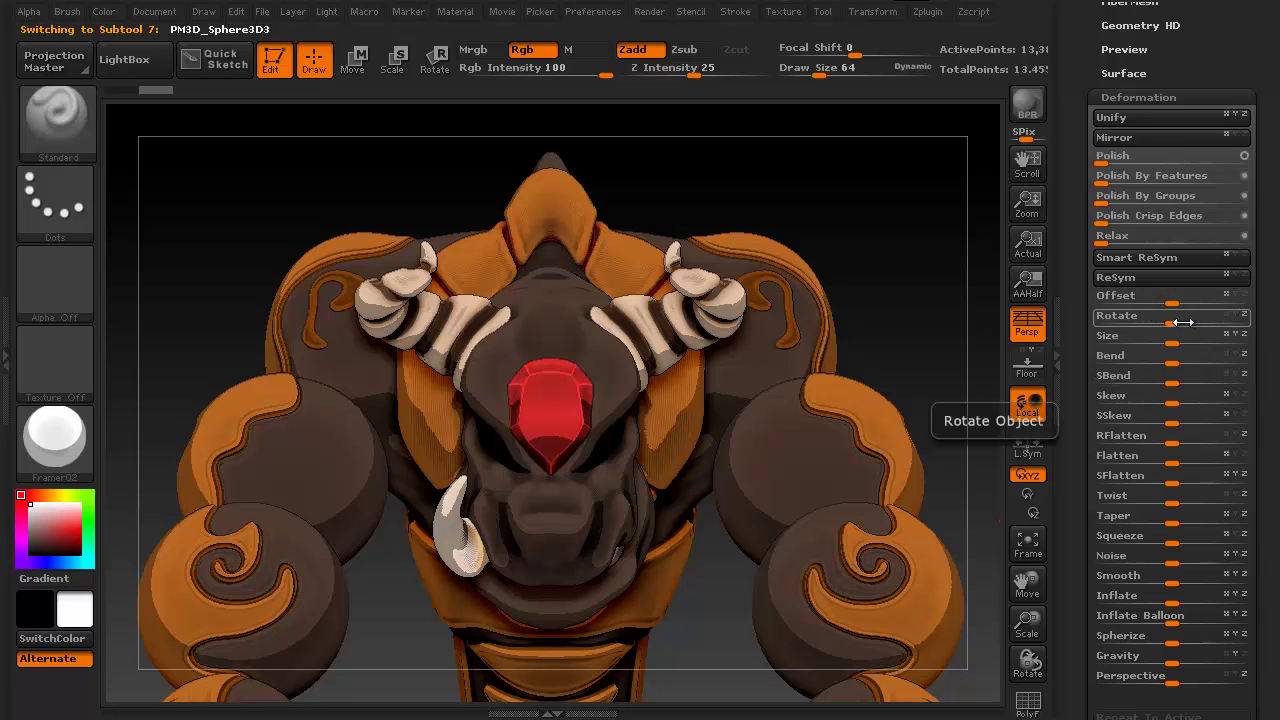
left_click_drag(1182, 323, 1240, 323)
key("ctrl+z")
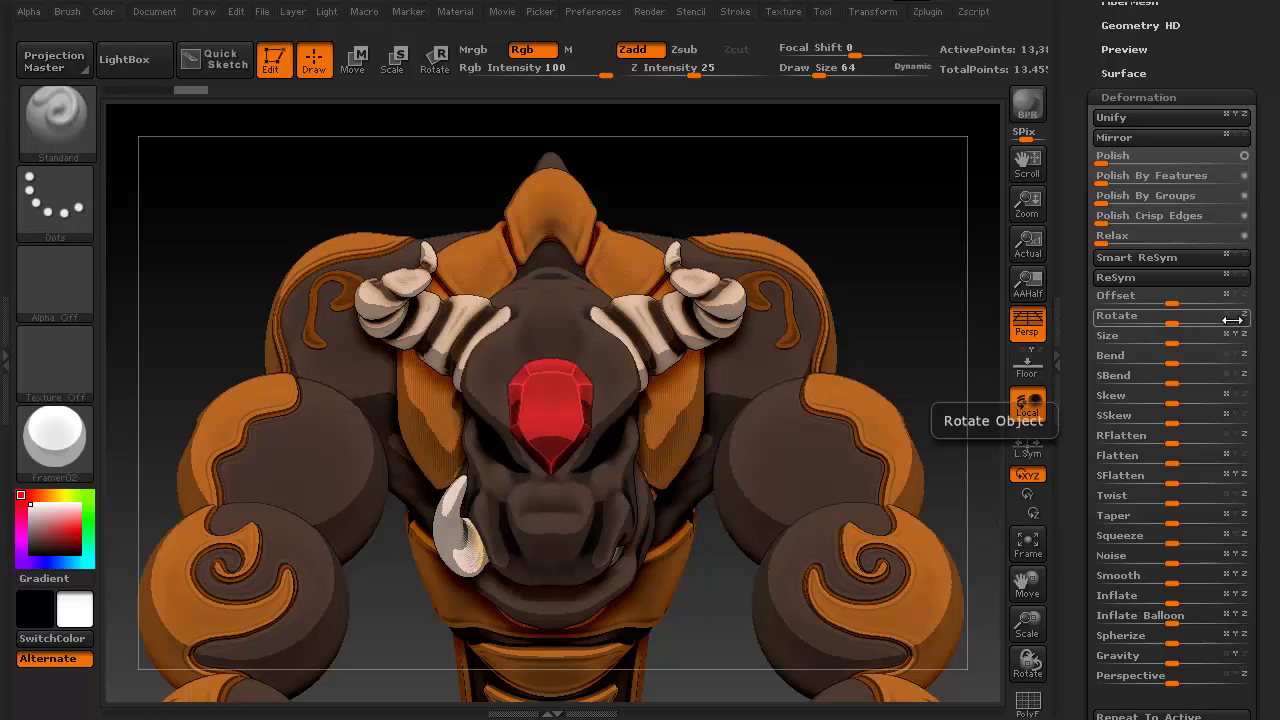
left_click(1167, 137)
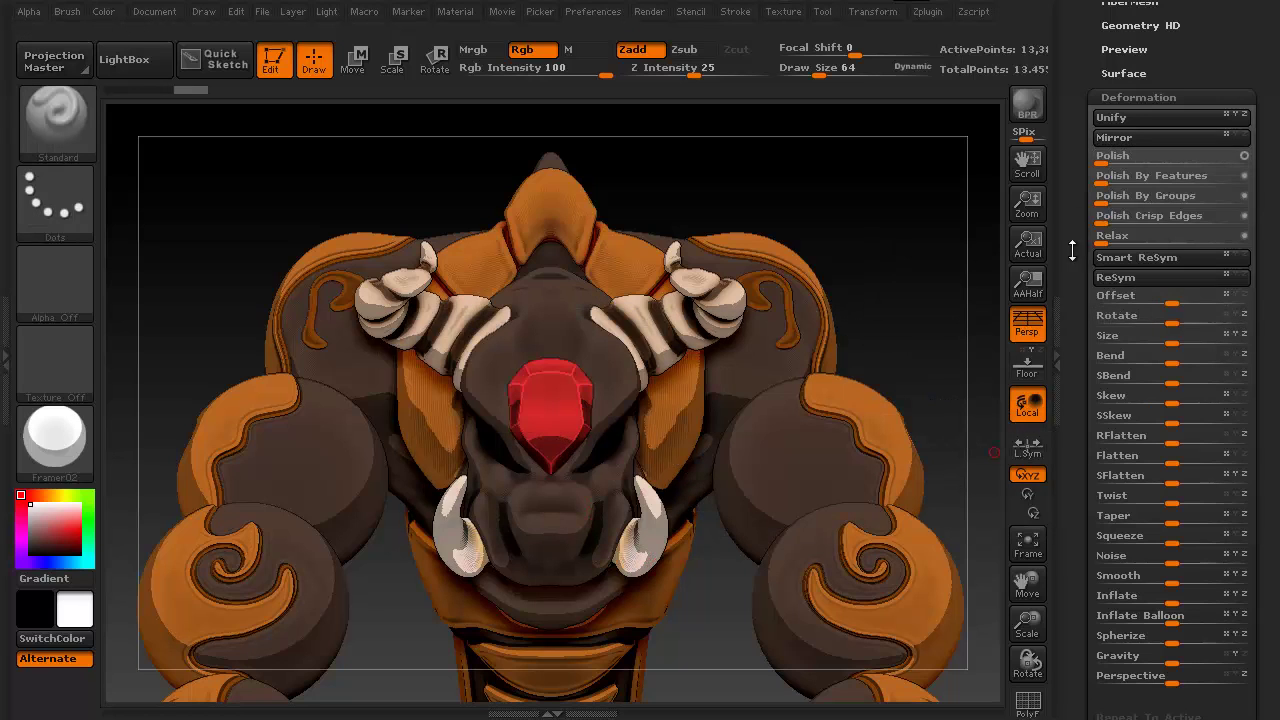
Delete the mirrored tusk subtool PM3D_Sphere3D3 and confirm the deletion
scroll(1100, 309, "up", 5)
left_click(1134, 138)
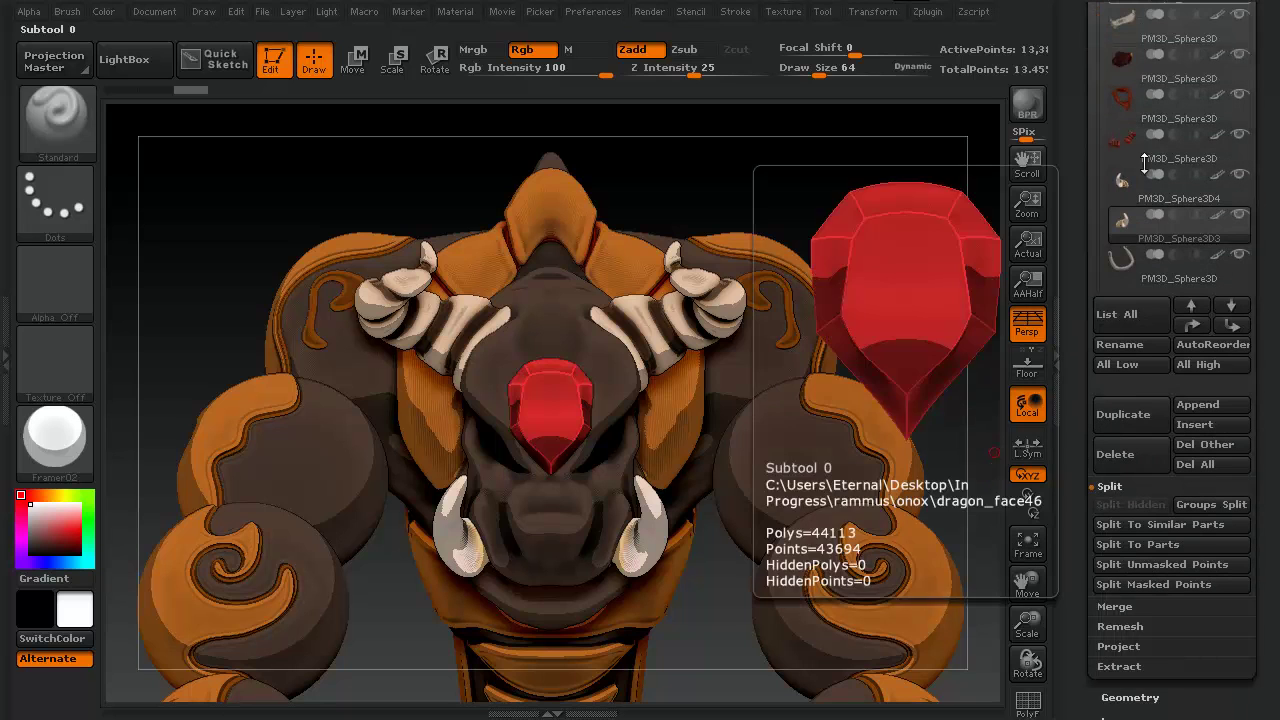
left_click(1139, 240)
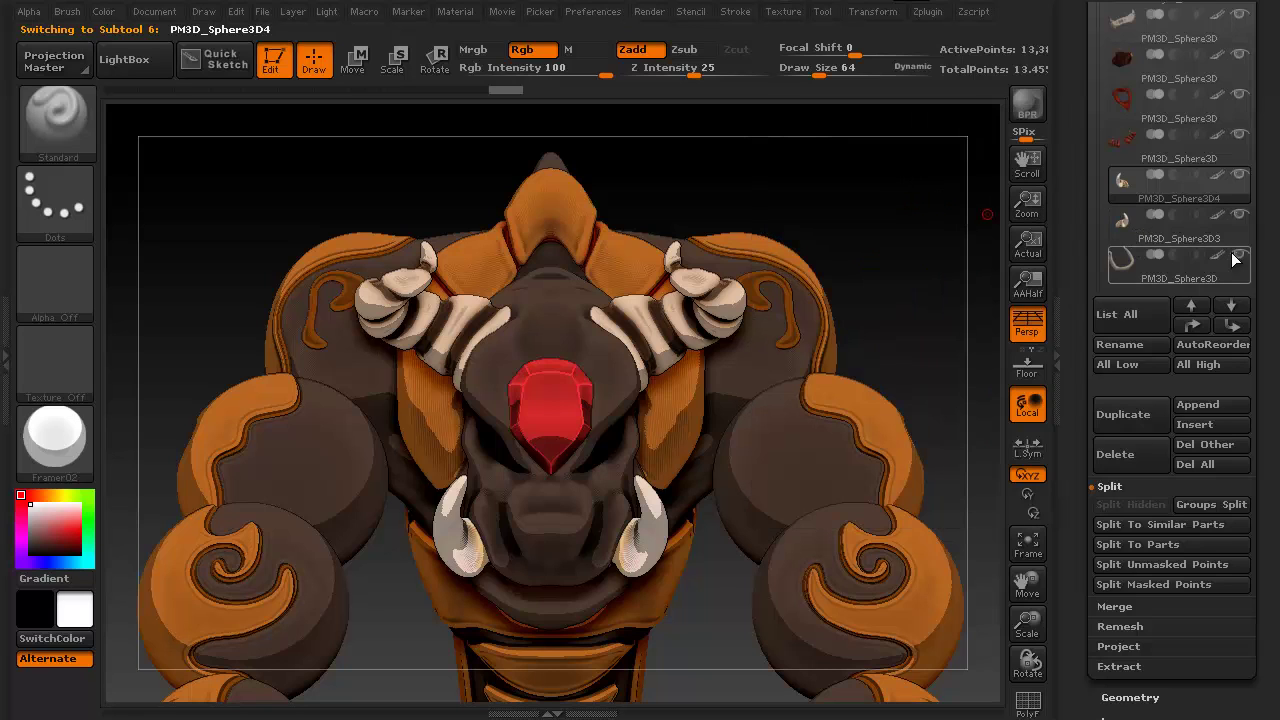
left_click(1133, 459)
left_click(903, 503)
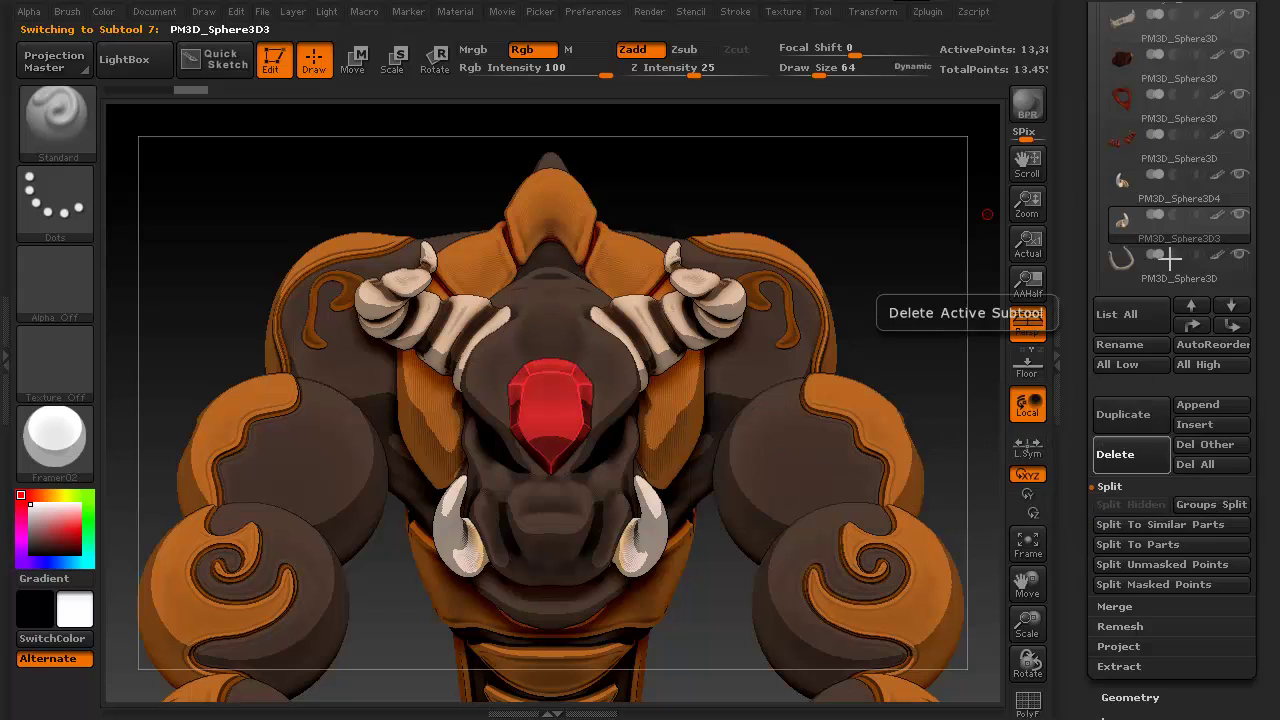
Select the remaining tusk subtool and copy it to the other side of the face with Mirror And Weld on X
left_click(1166, 199)
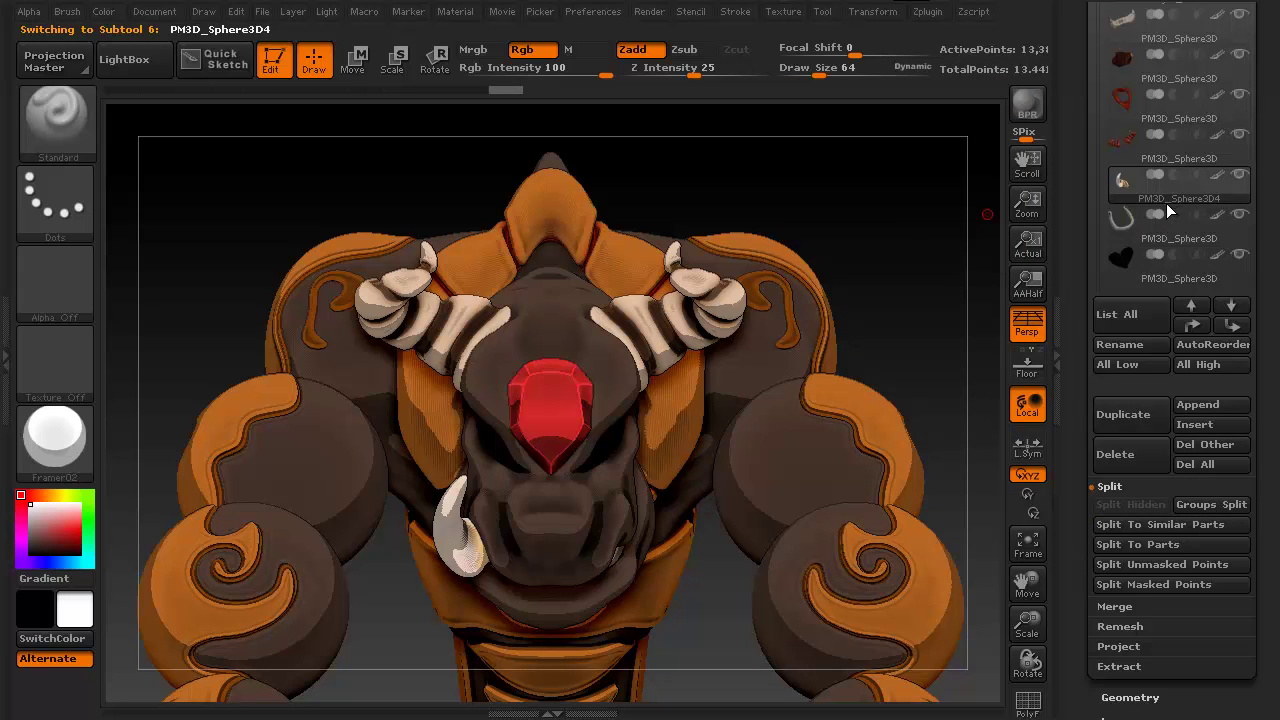
left_click_drag(1081, 653, 1077, 571)
left_click(1130, 577)
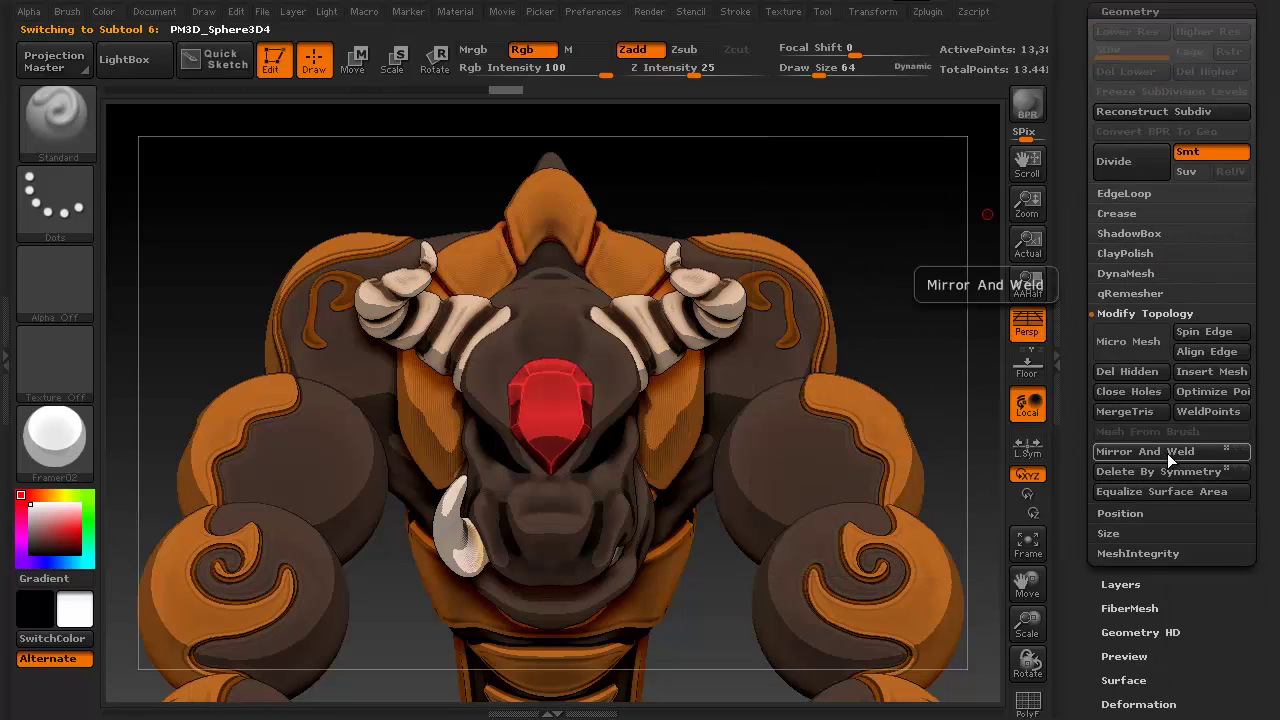
left_click(1167, 450)
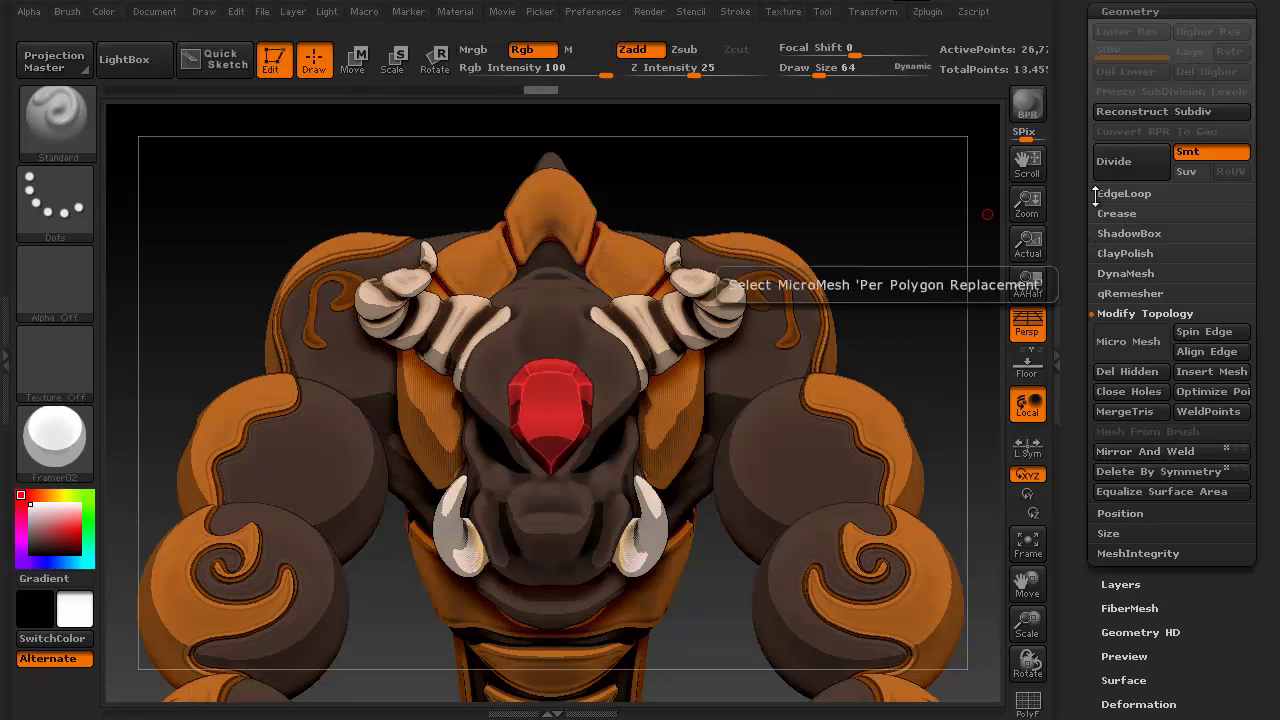
Inspect the tusk pair's entry in the subtool list and isolate that subtool by hiding all the others
left_click_drag(1087, 195, 1081, 265)
left_click(1120, 149)
left_click(1121, 147)
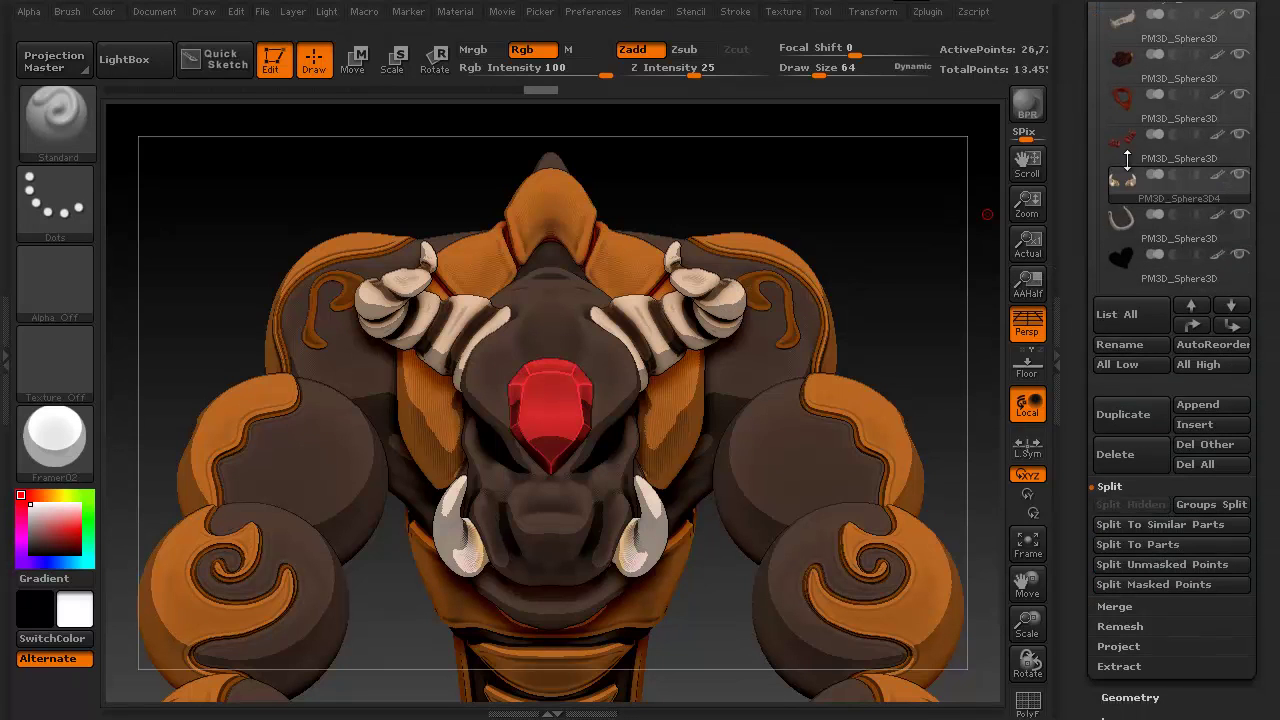
mouse_move(1128, 188)
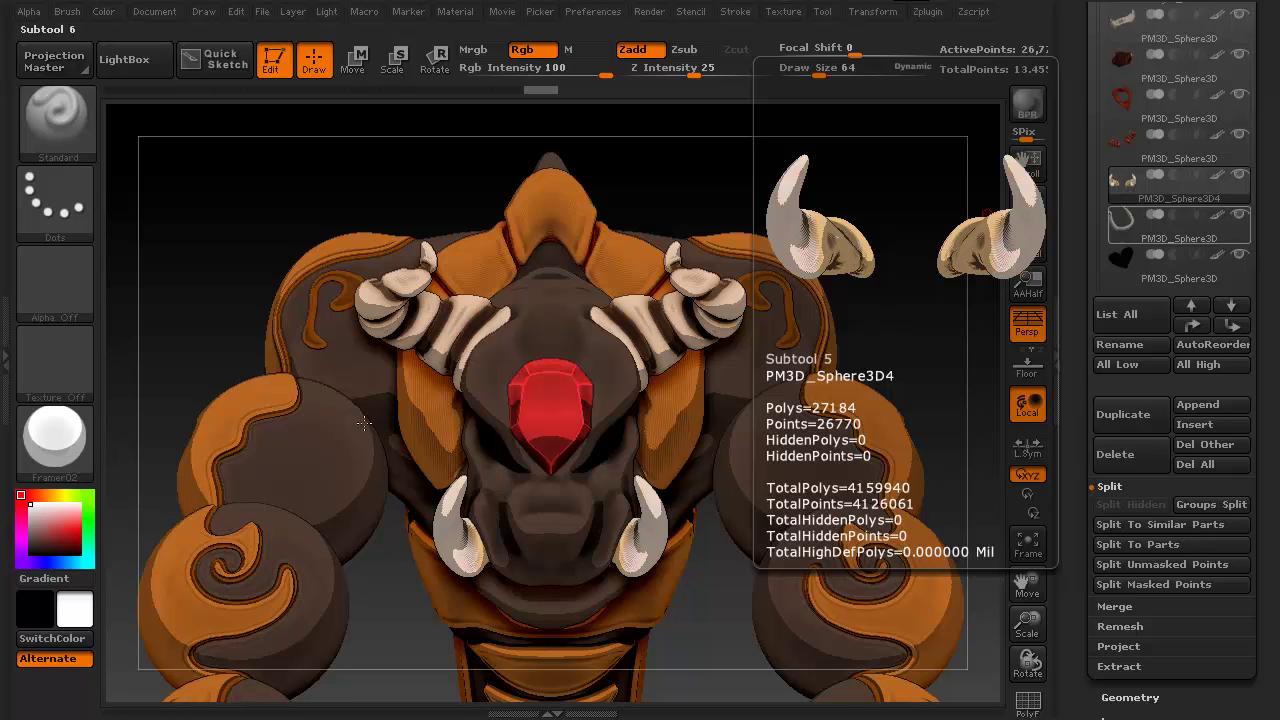
left_click(1238, 177, "alt")
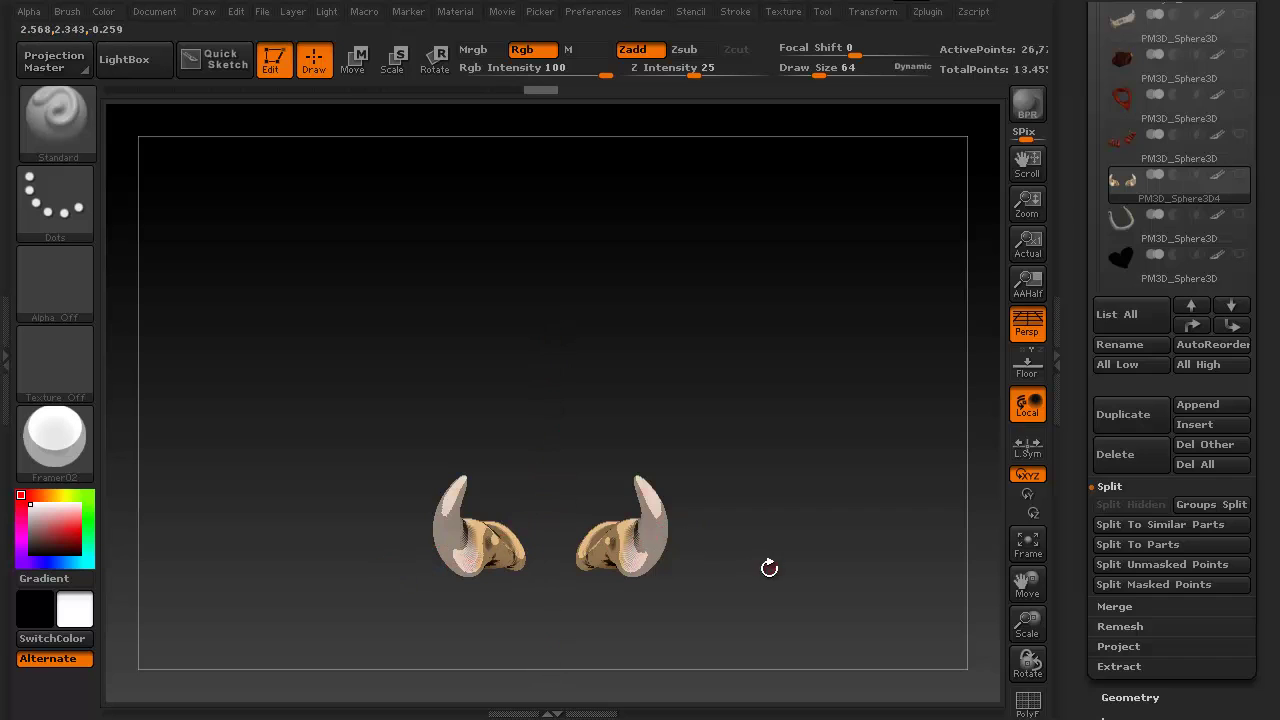
Show the whole dragon to view the tusks from an angle, and isolate the tusk pair again
left_click_drag(748, 517, 920, 351)
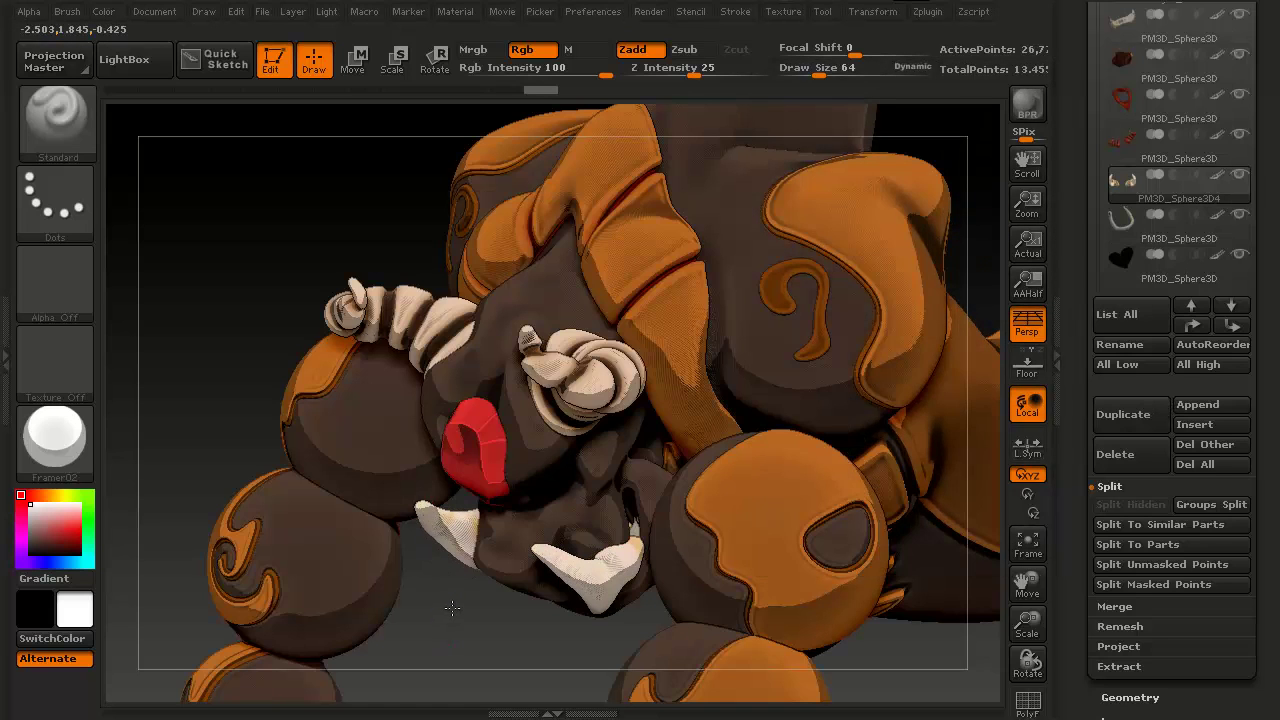
left_click_drag(452, 608, 457, 605)
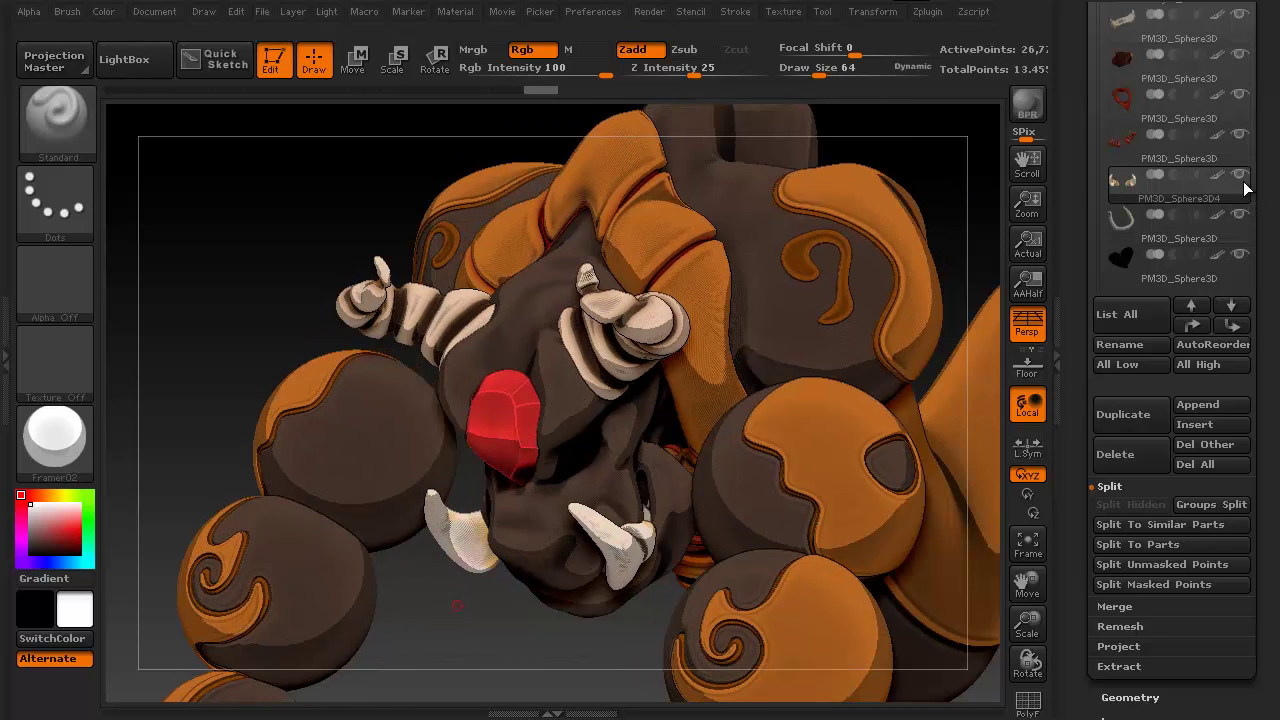
left_click(1240, 181)
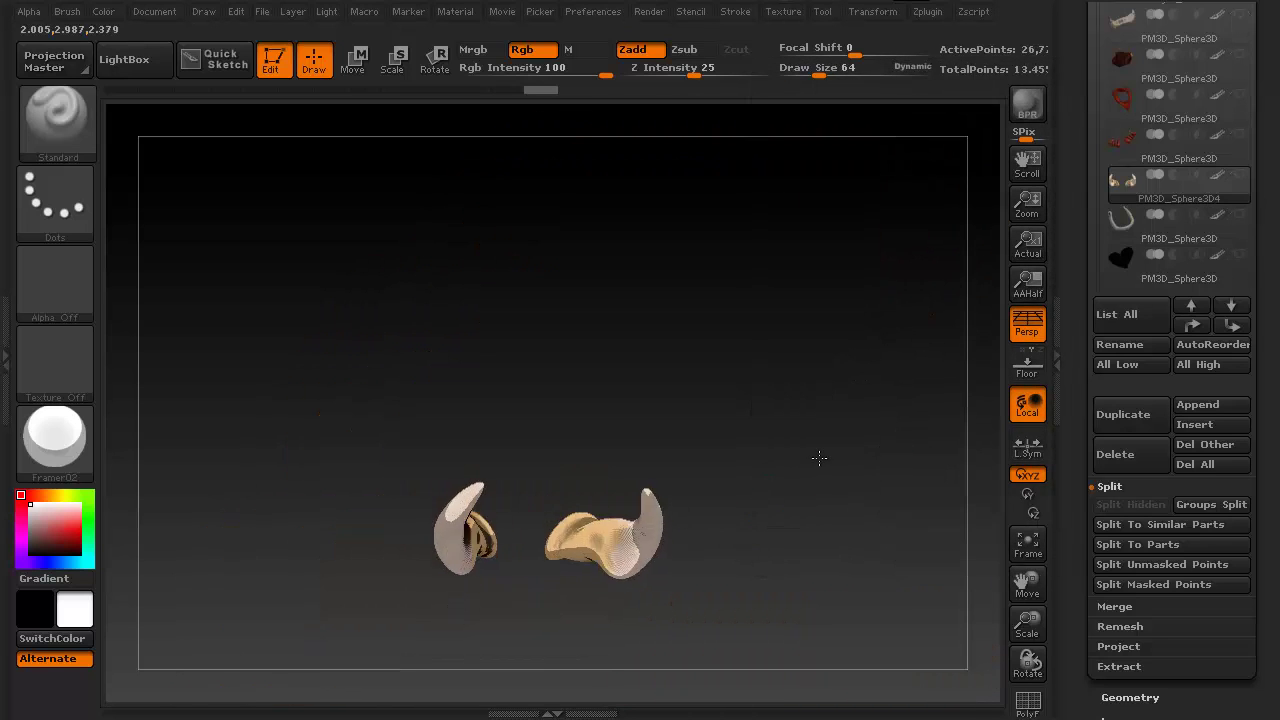